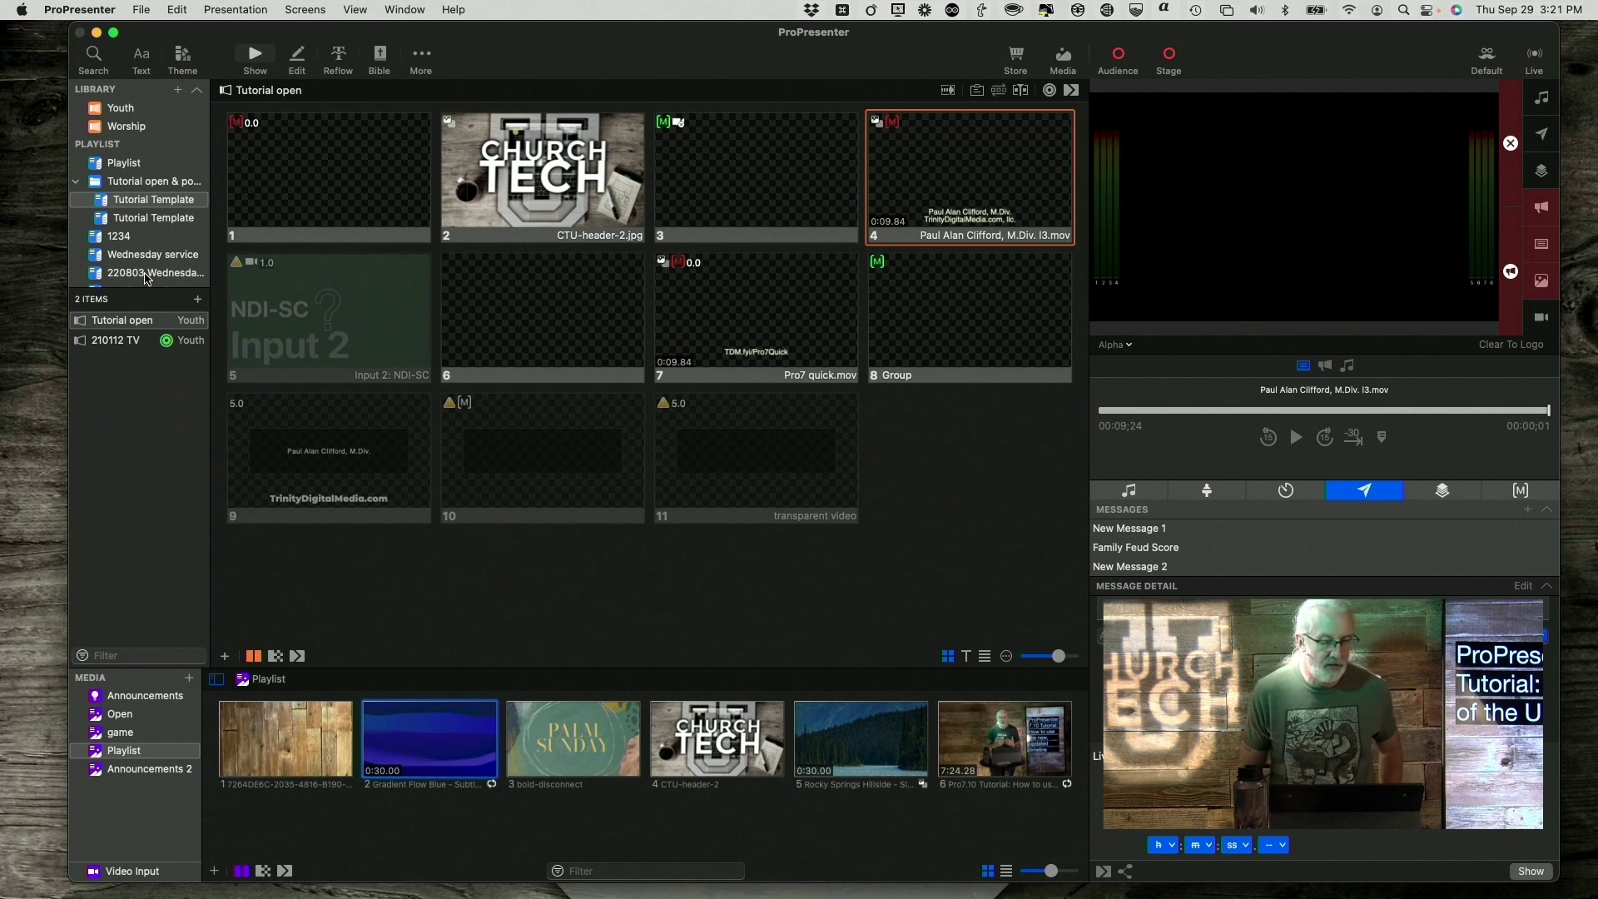
- Open the 220803 Wednesday playlist to reveal its nine Preservice items
click(144, 274)
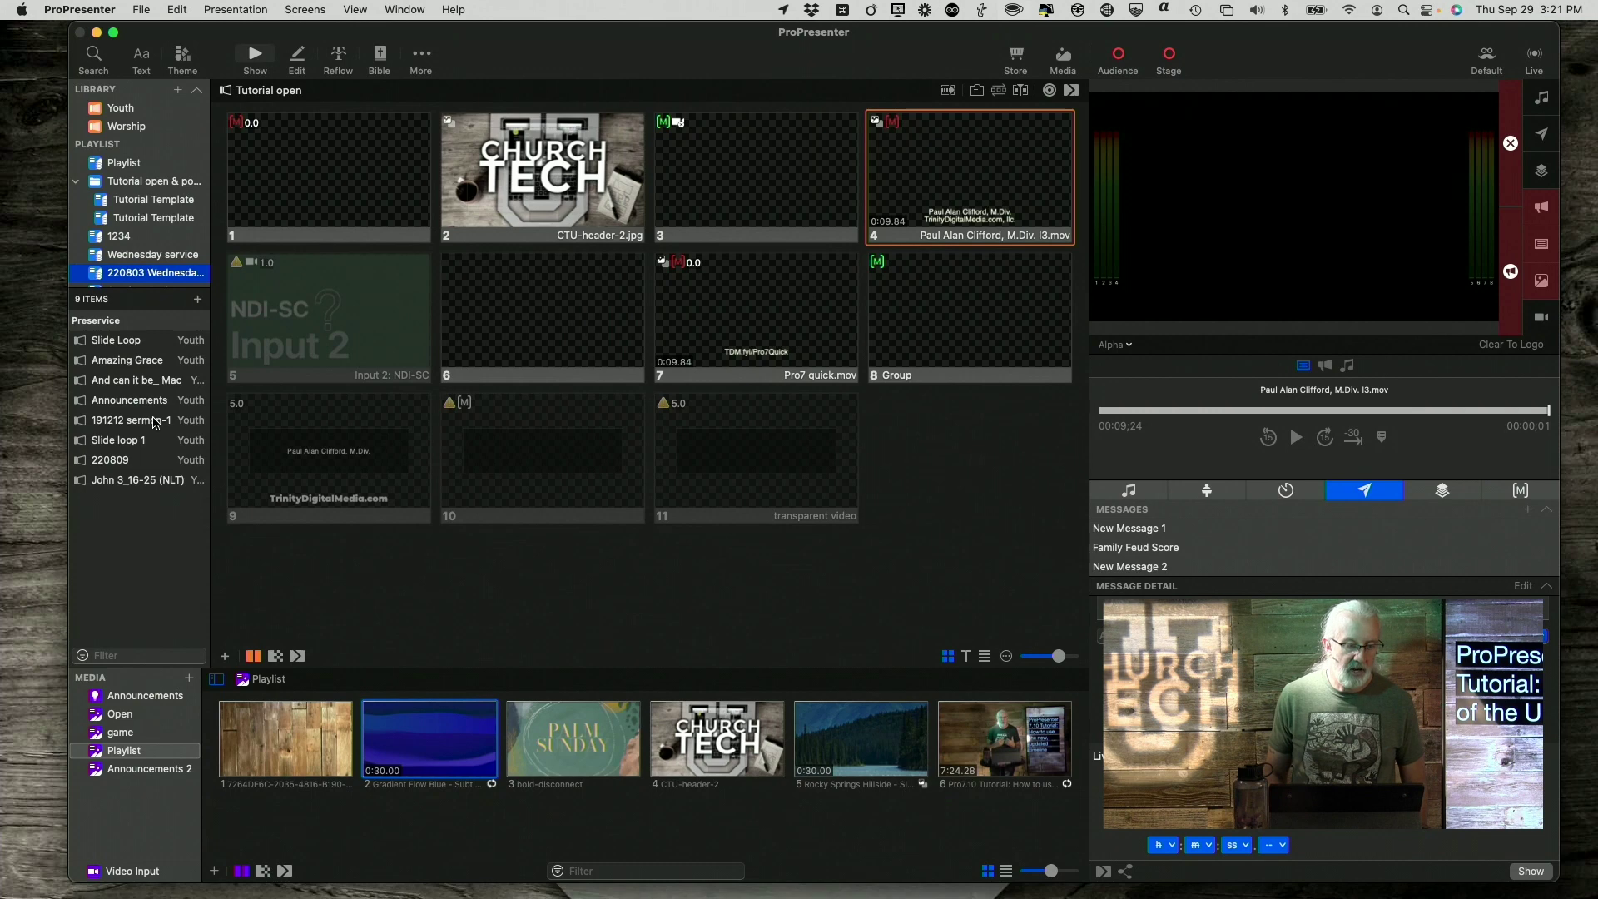
- Step through Slide Loop, Amazing Grace and And can it be_ Mac, then show the Open media folder
click(119, 341)
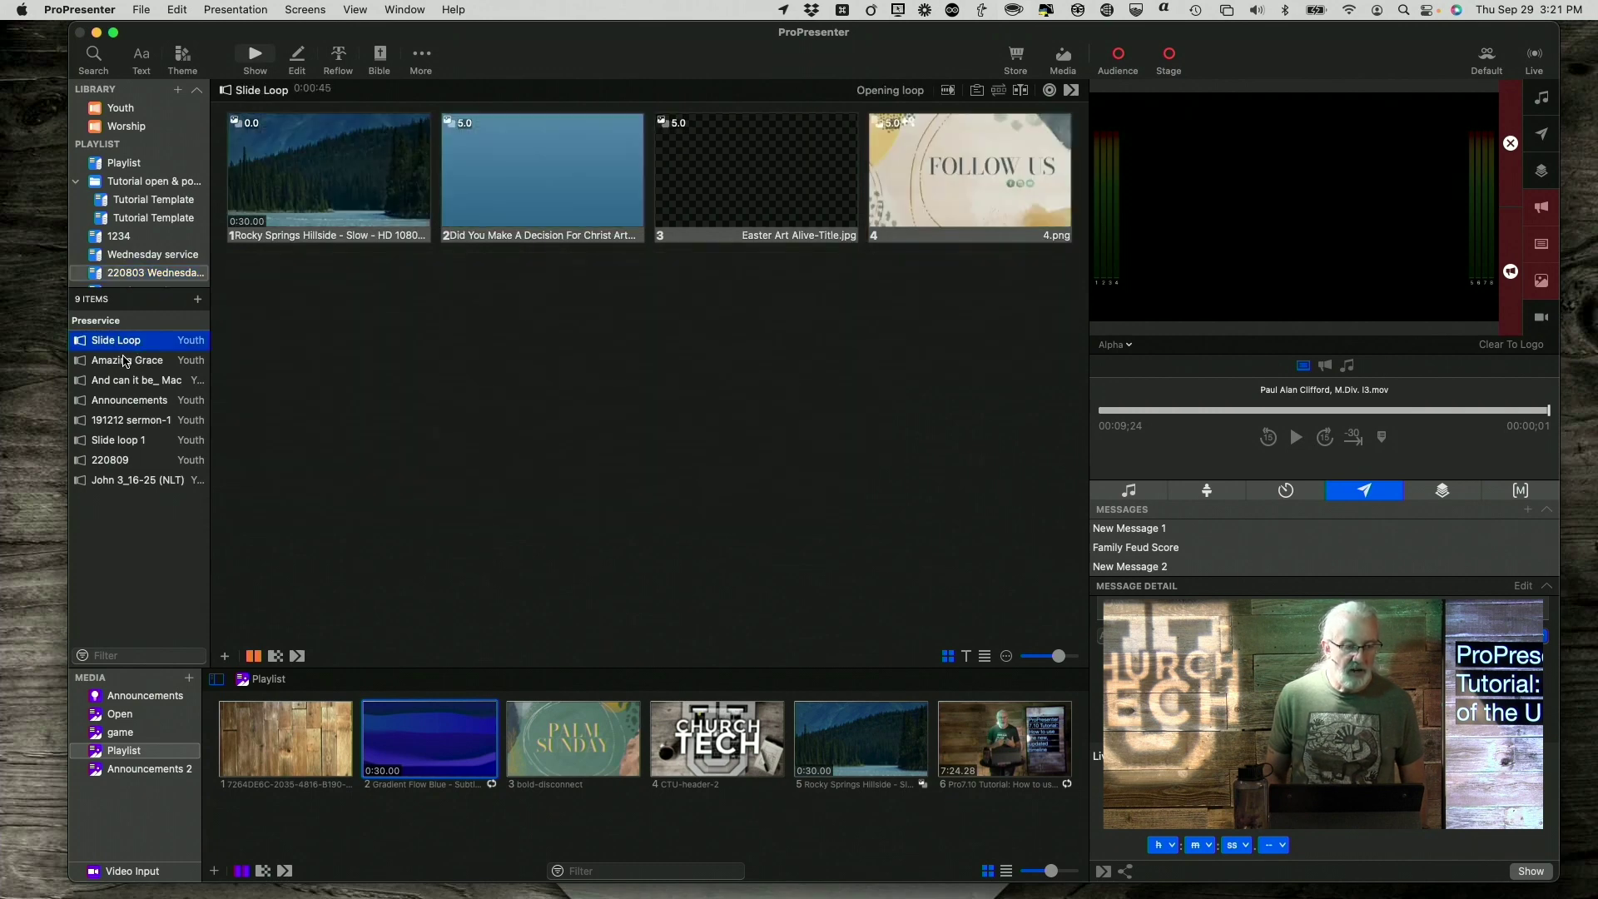
click(126, 361)
click(126, 382)
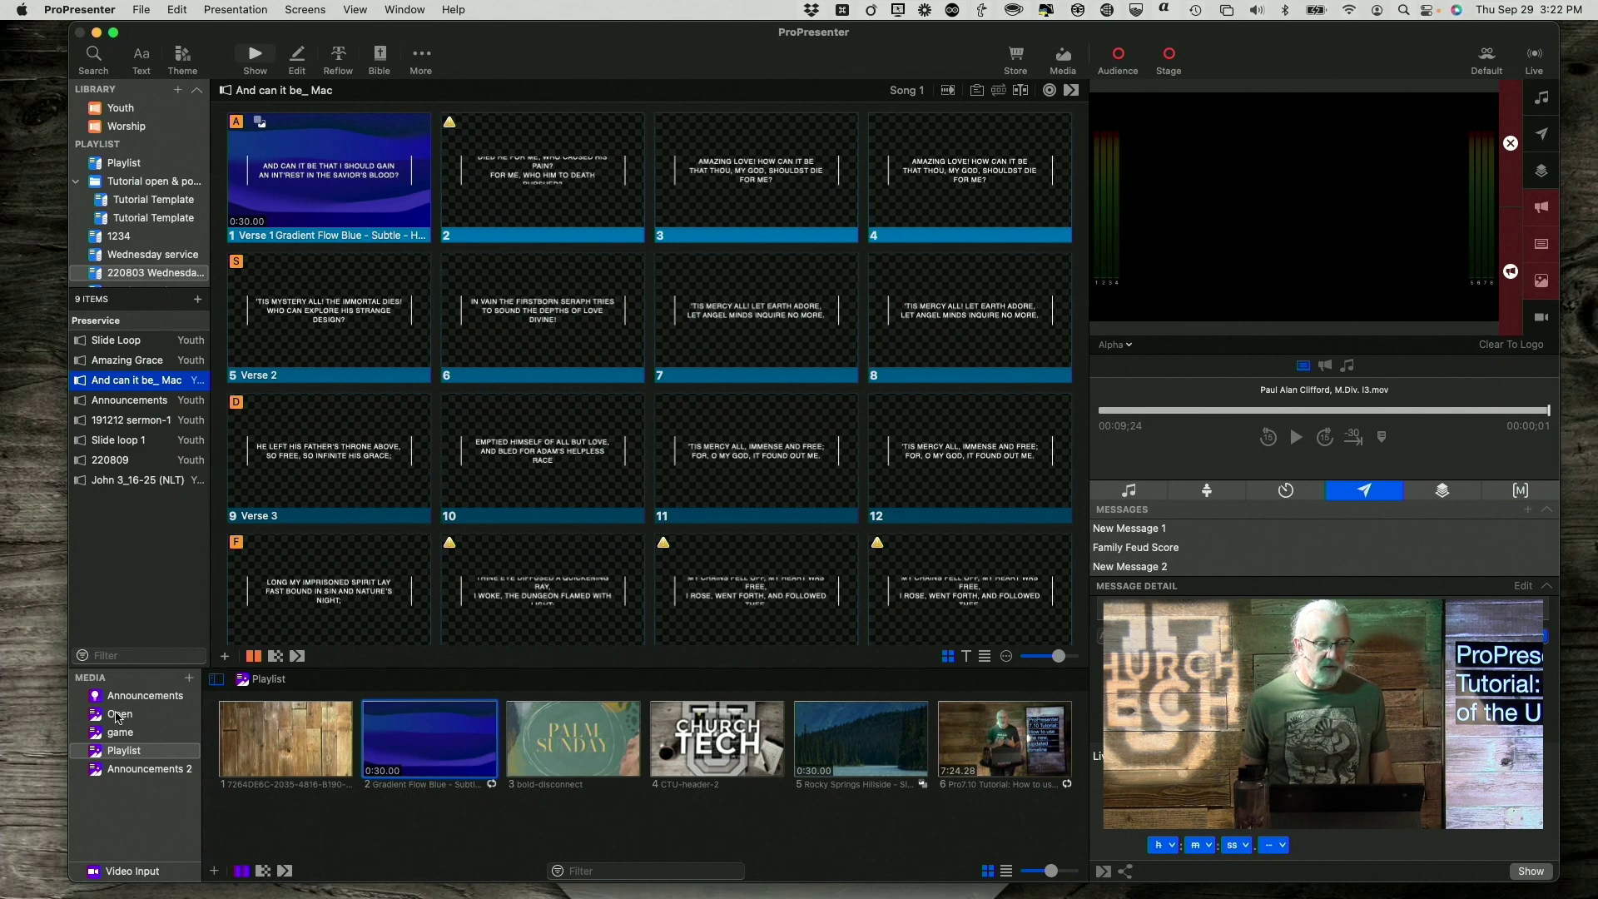
click(117, 714)
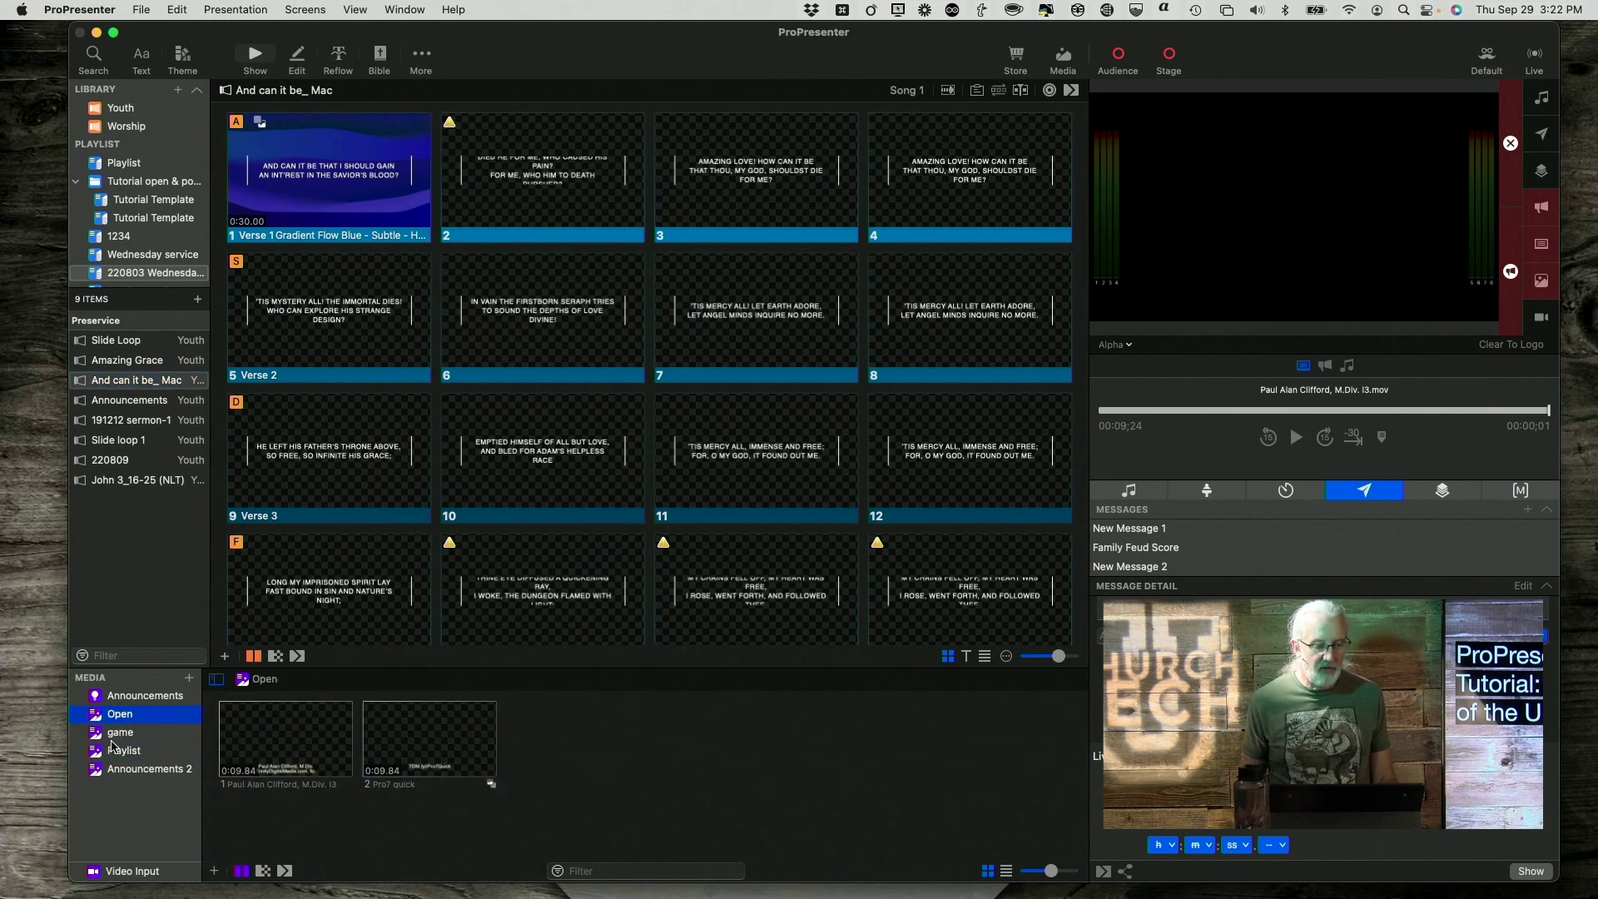
- Browse the Playlist and game media folders and Video Input sources, ending back on game
click(123, 750)
click(118, 733)
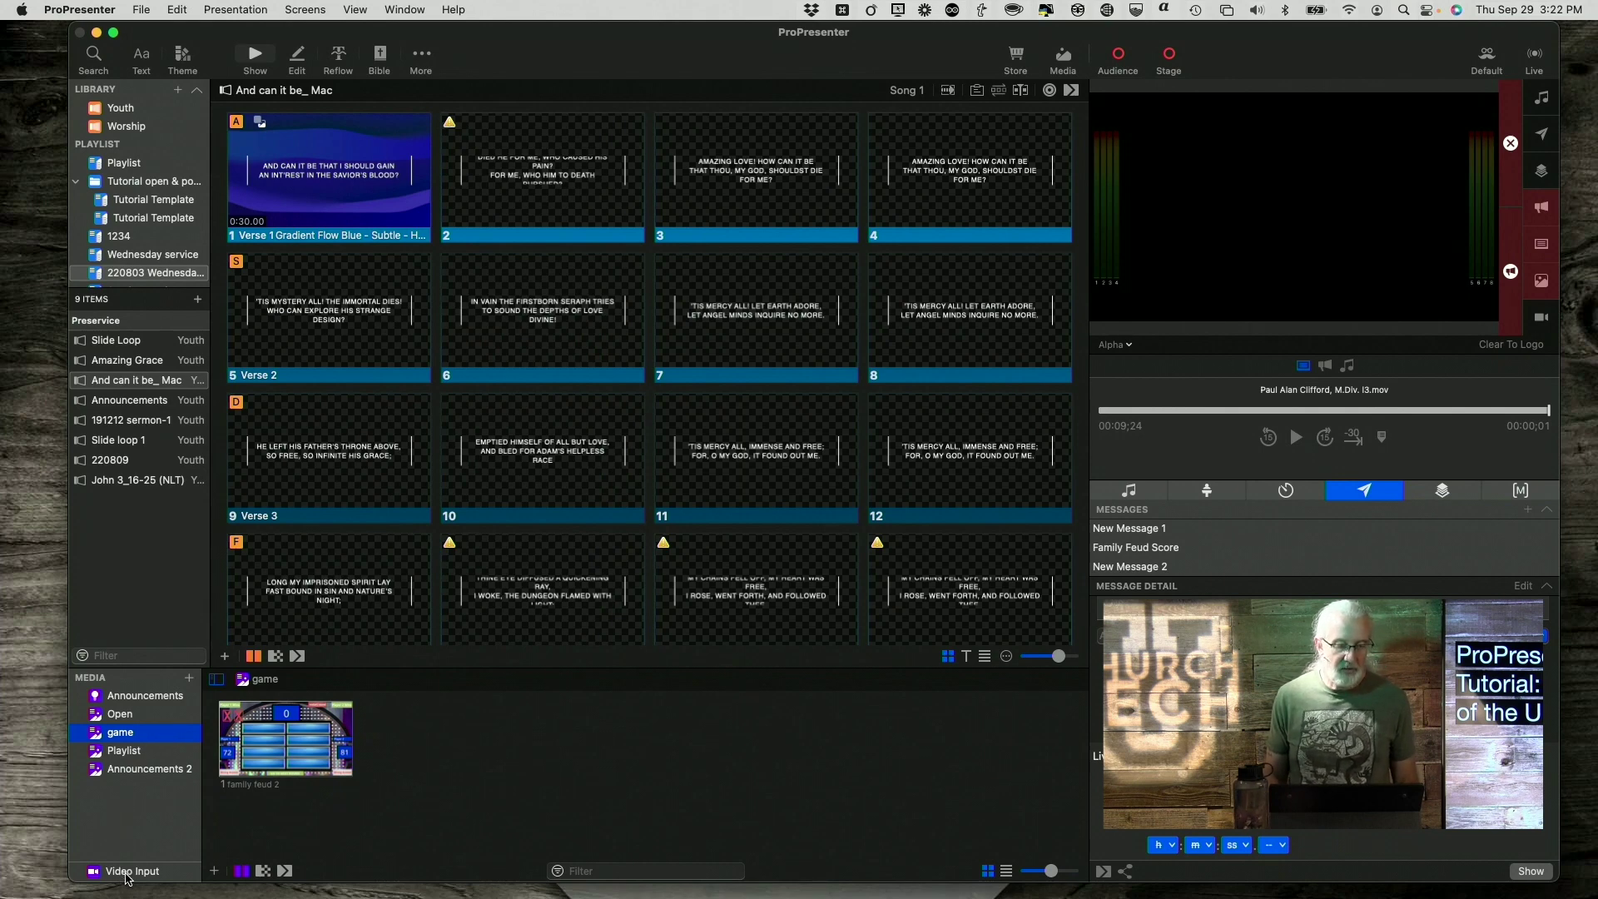
click(133, 870)
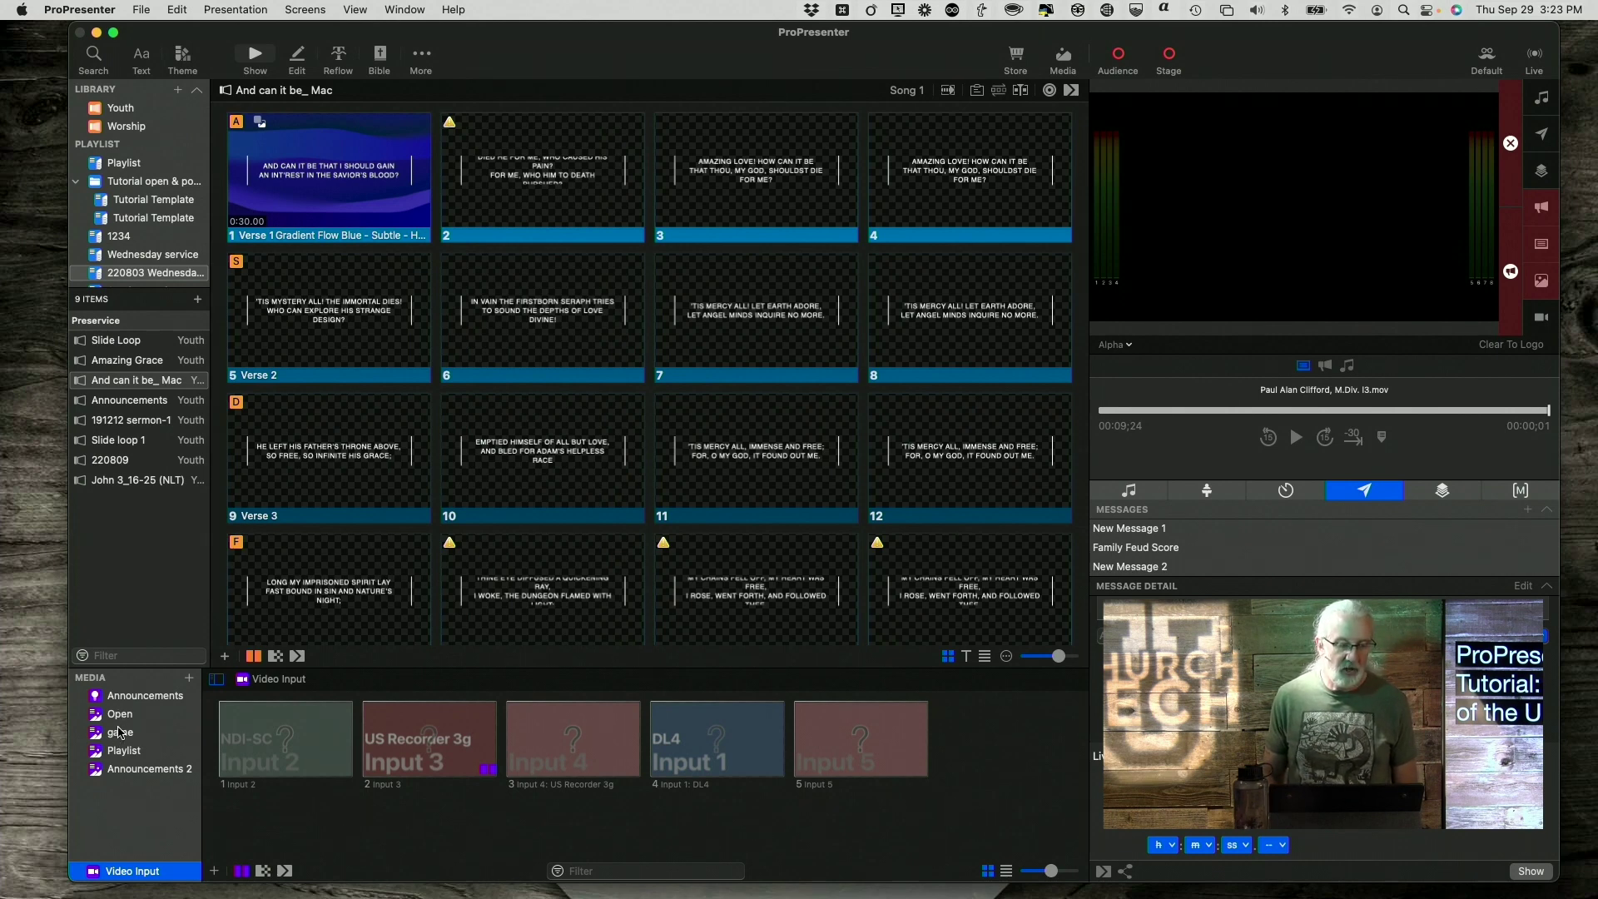
click(121, 733)
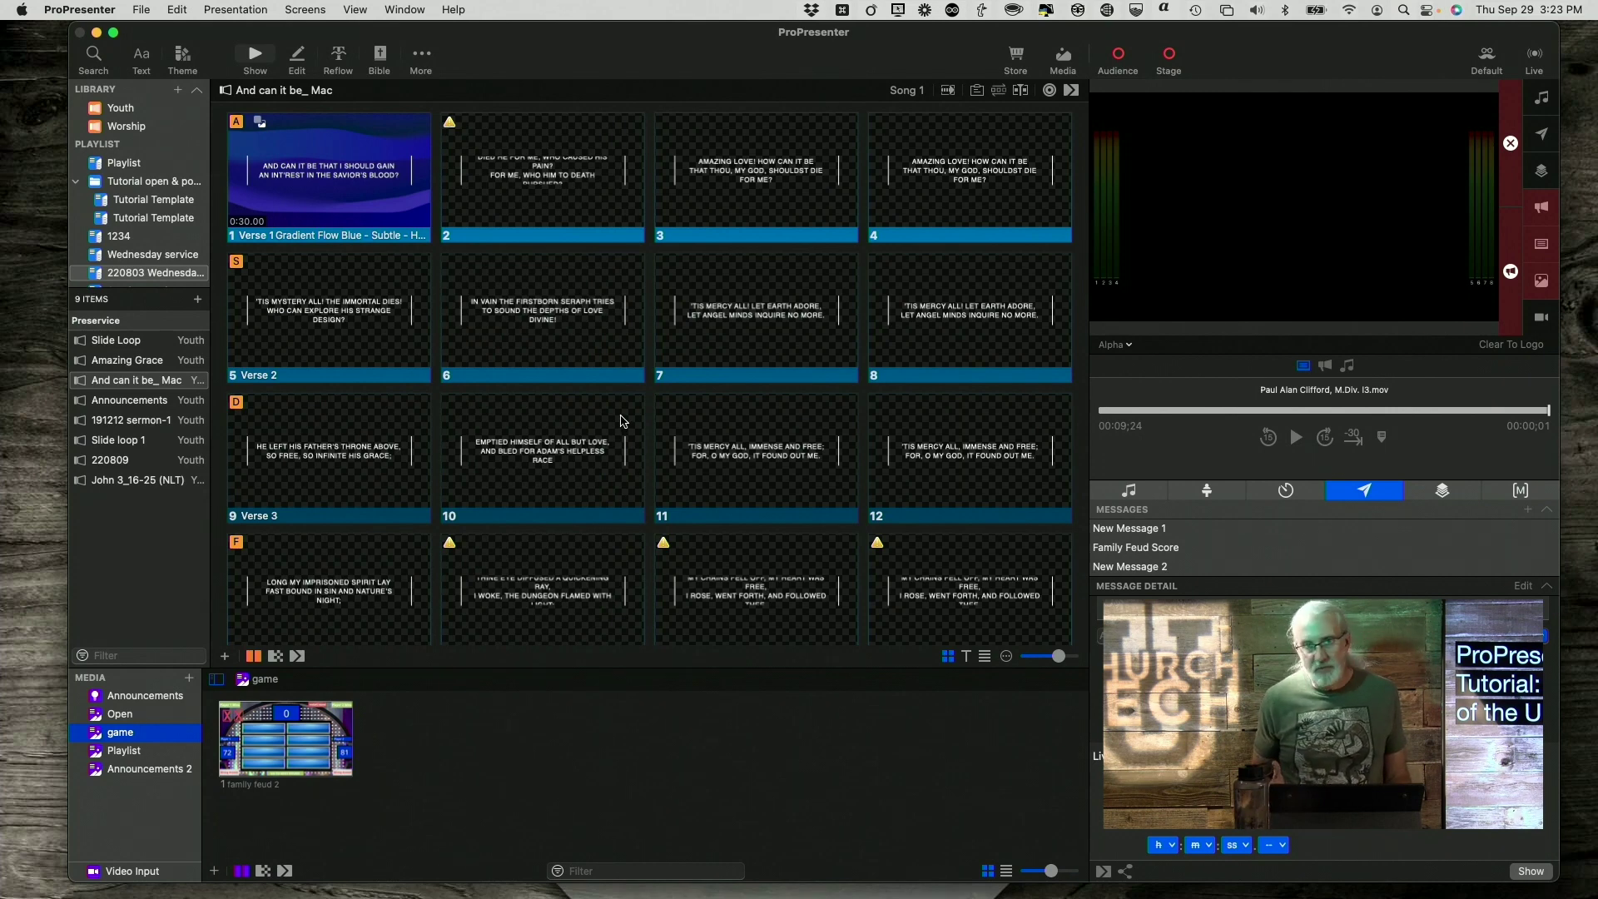
click(585, 311)
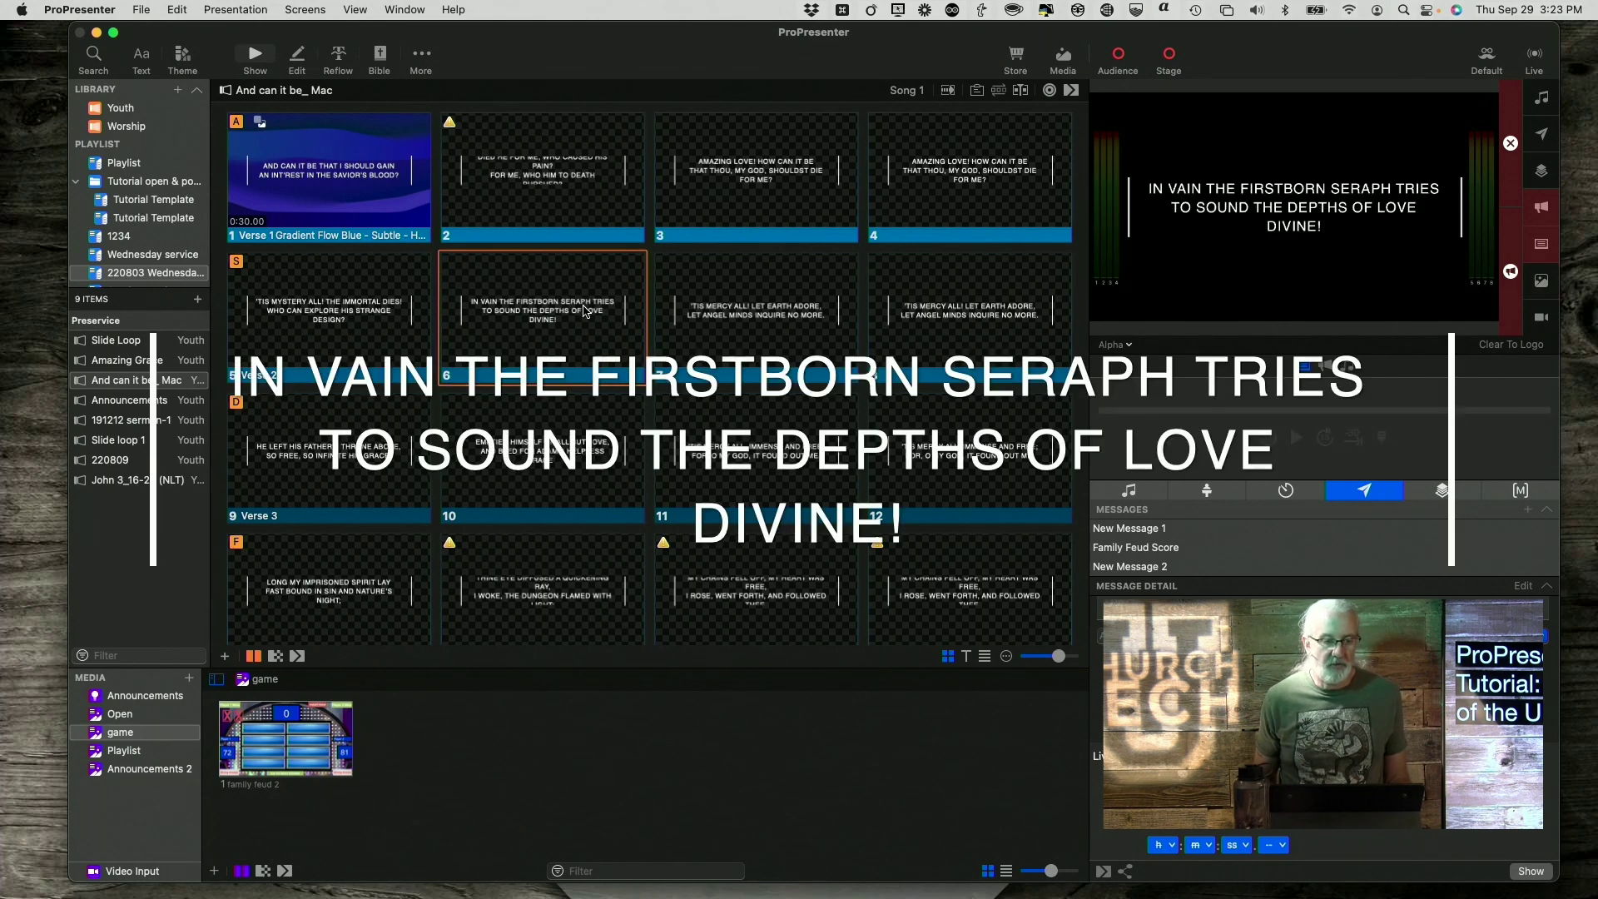
click(762, 317)
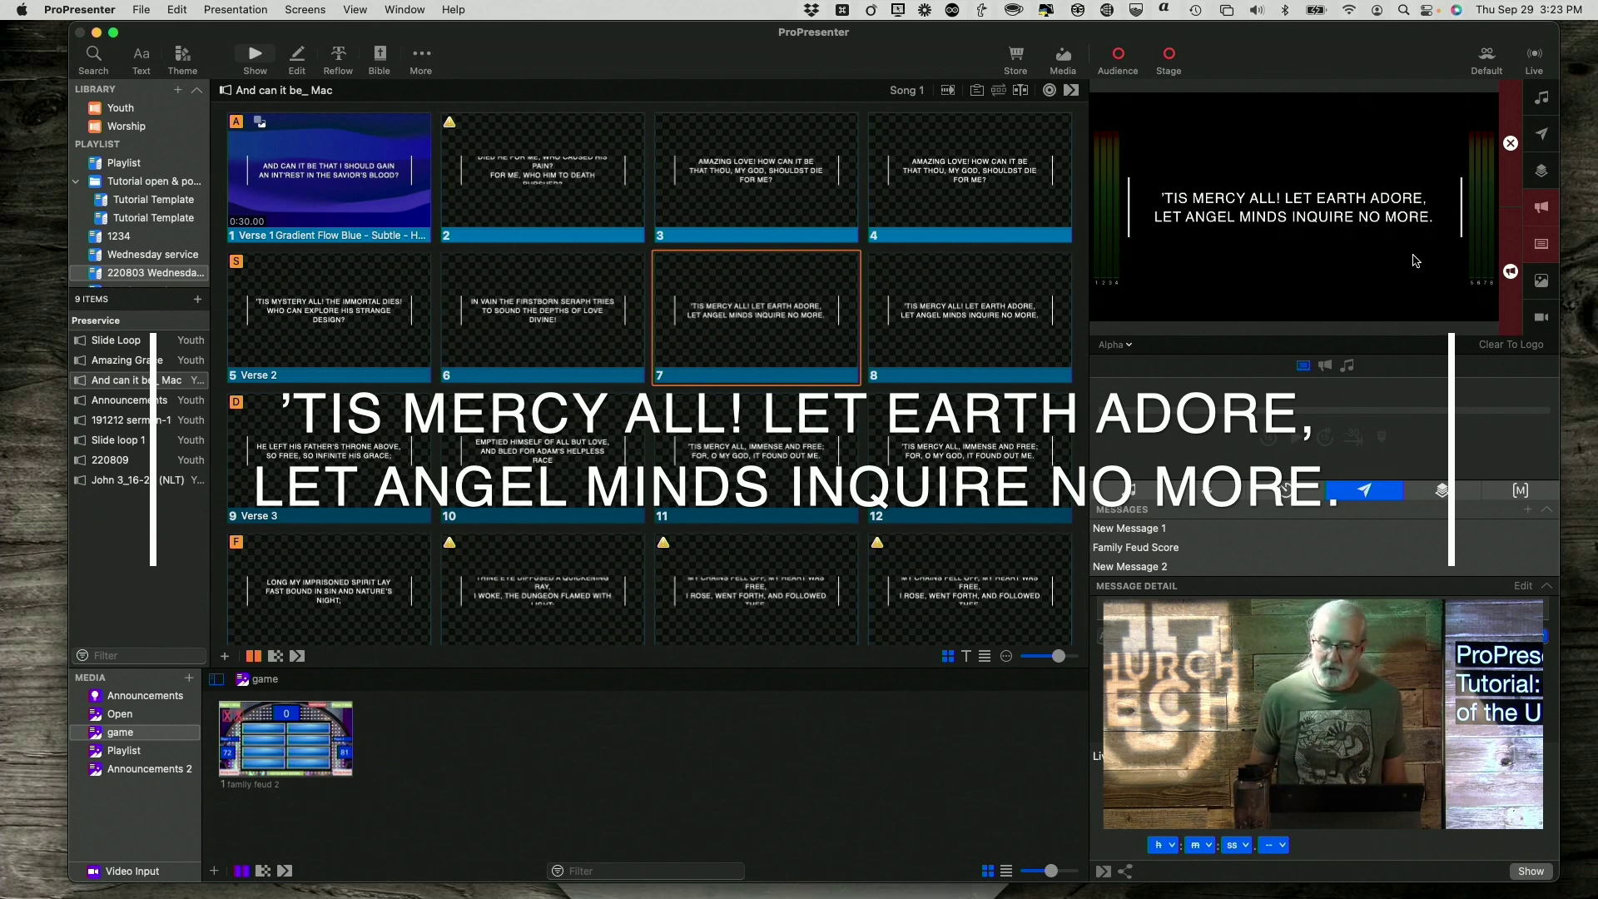
click(1541, 244)
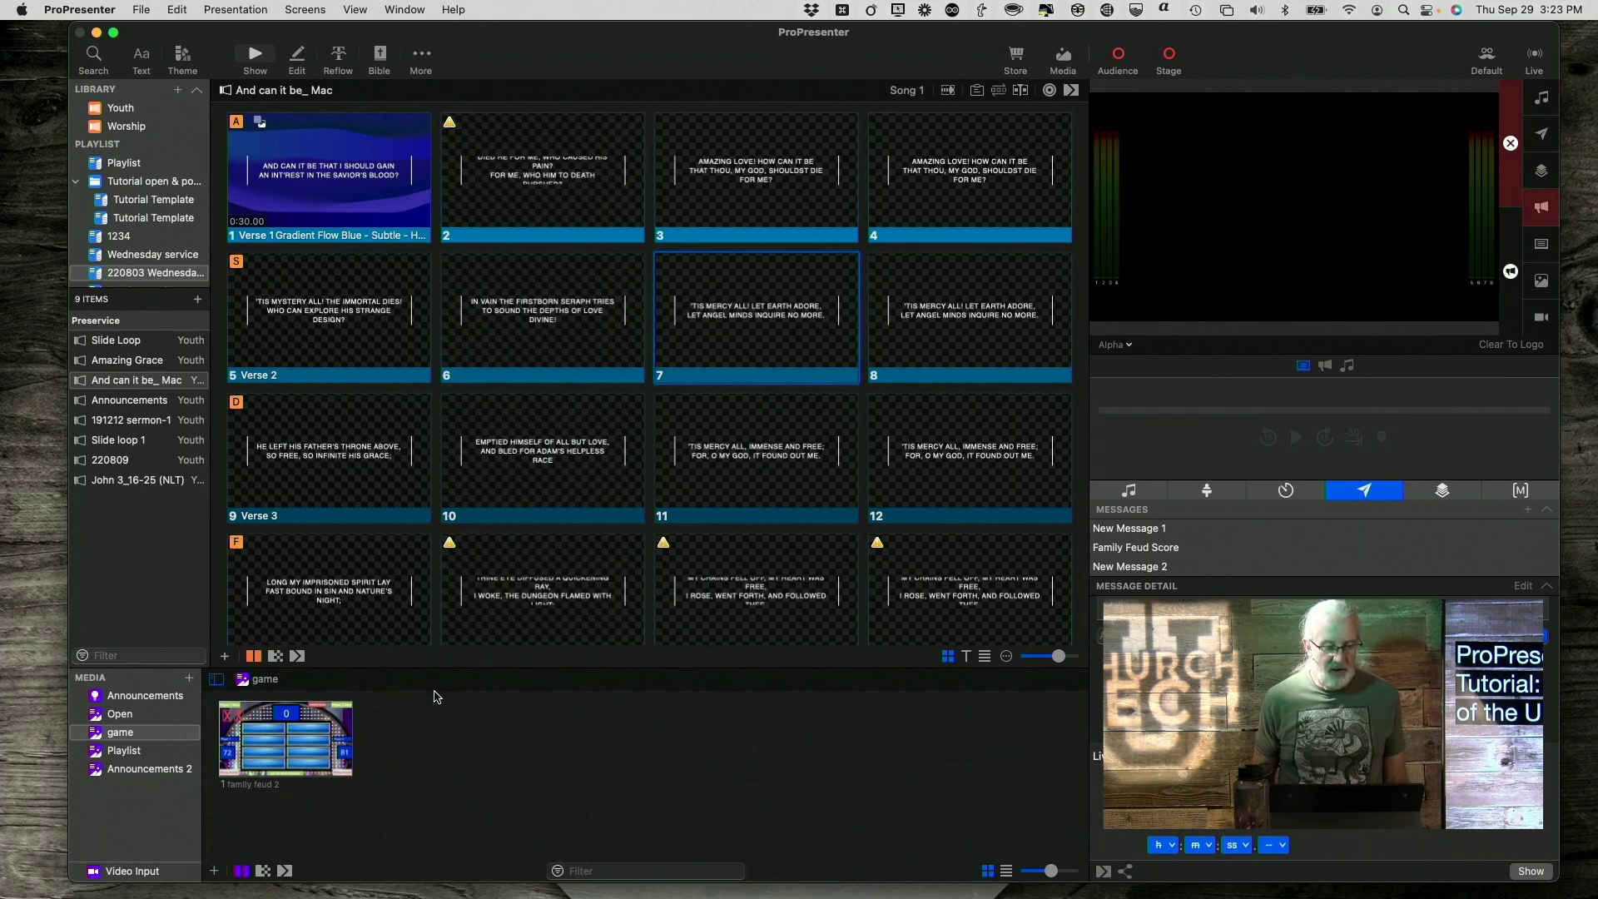
click(129, 697)
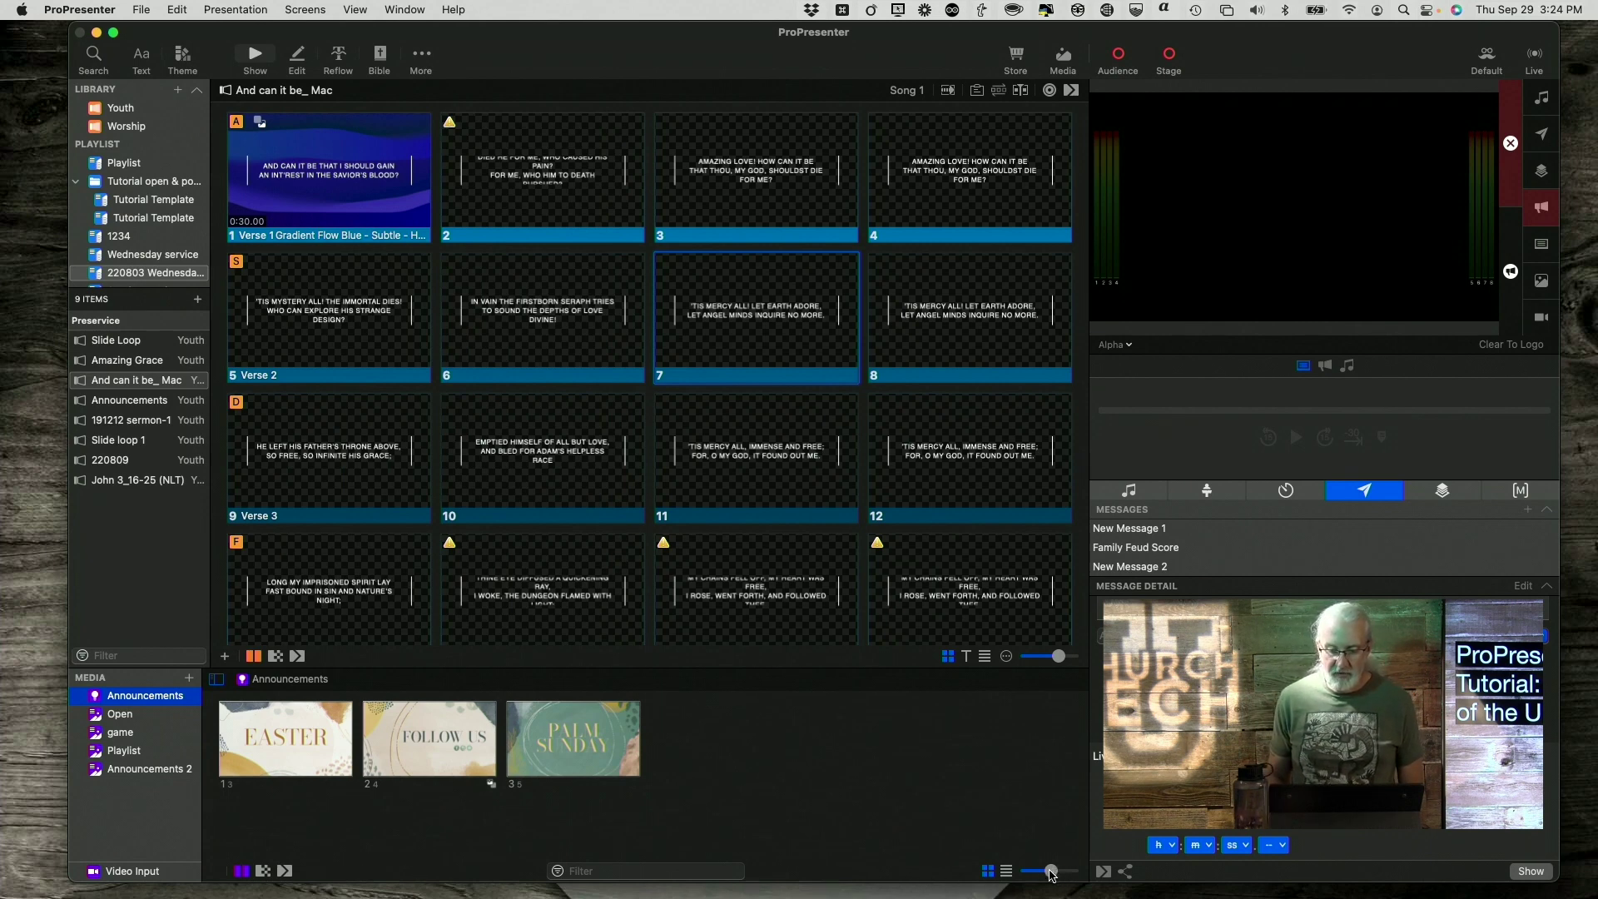
- Enlarge media thumbnails, toggle list and grid views, and show slides as text with display options
mouse_move(1052, 873)
mouse_down()
mouse_move(1031, 873)
mouse_move(1061, 872)
mouse_up()
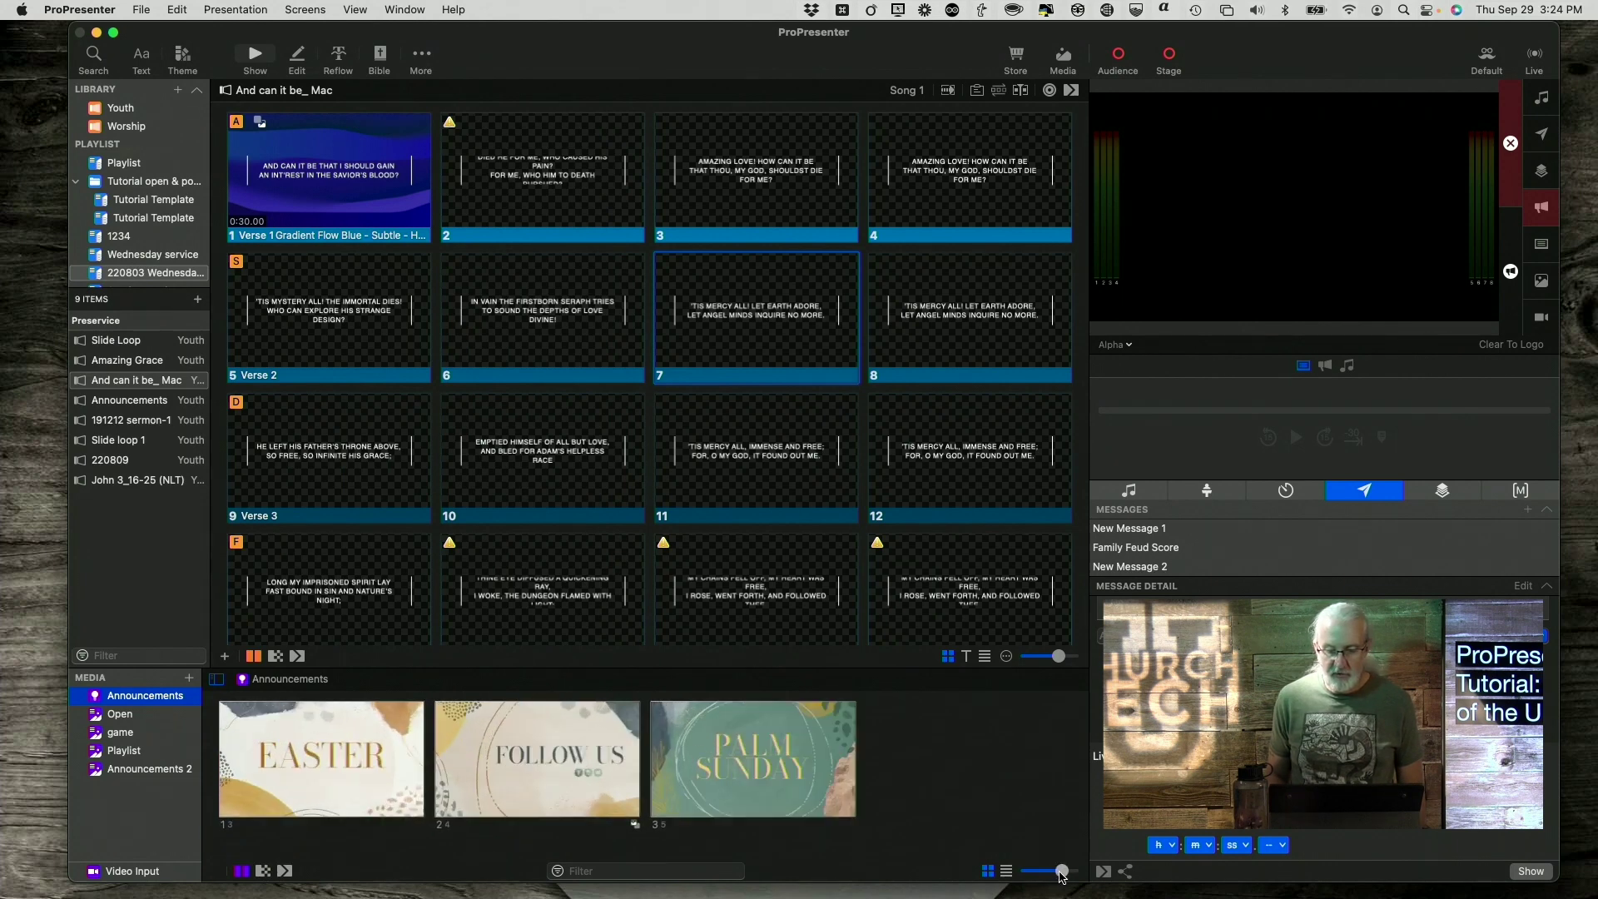
click(1006, 870)
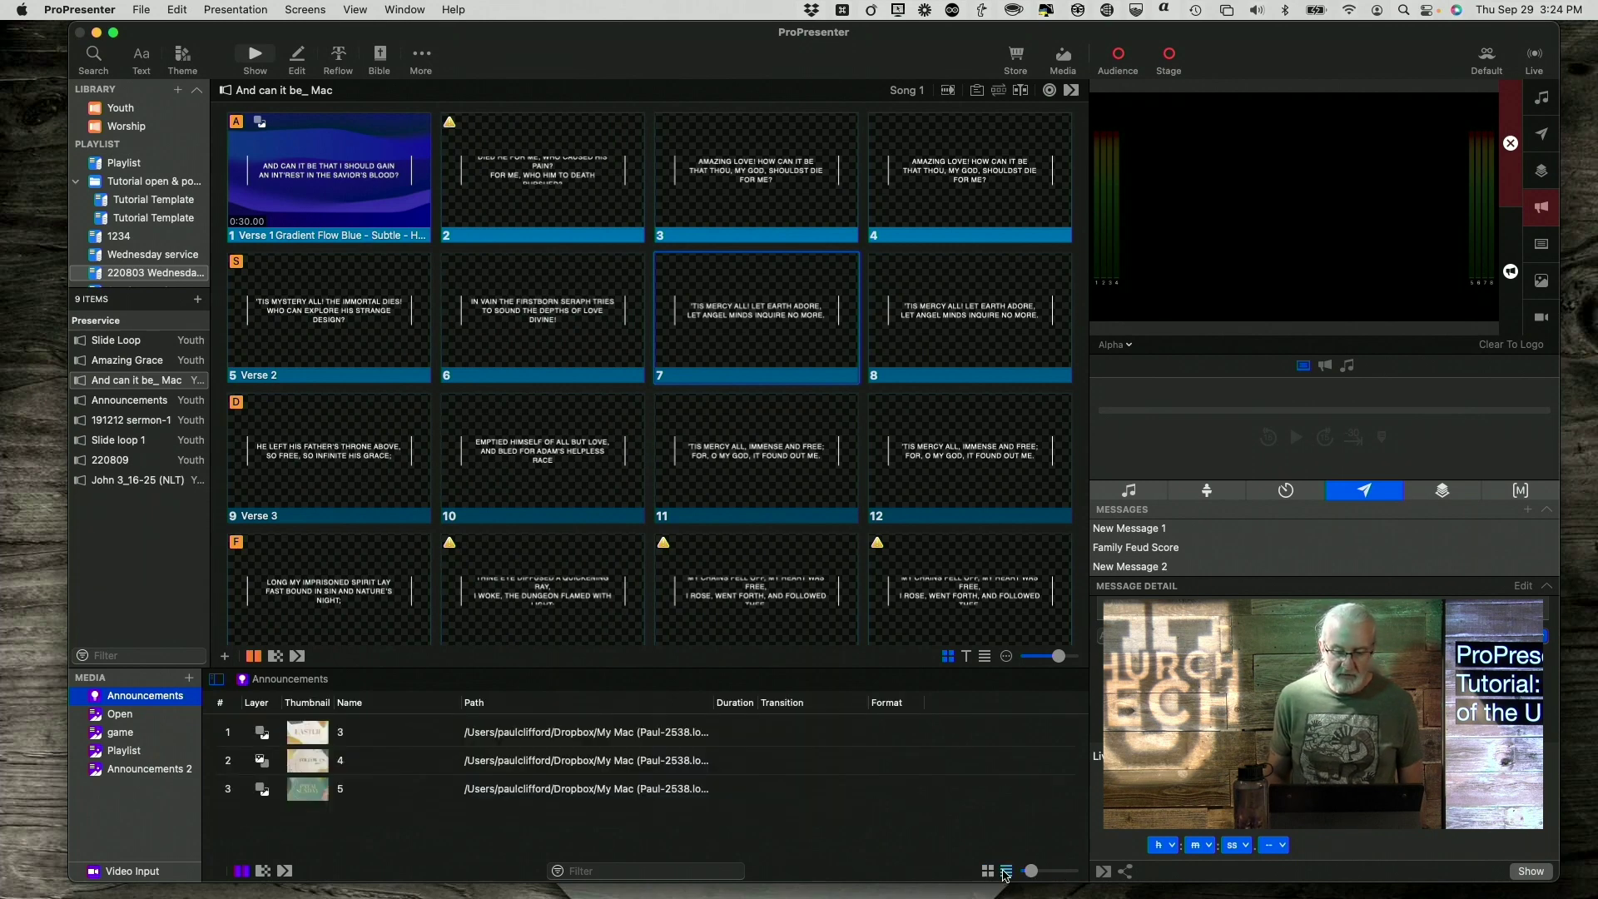
click(988, 871)
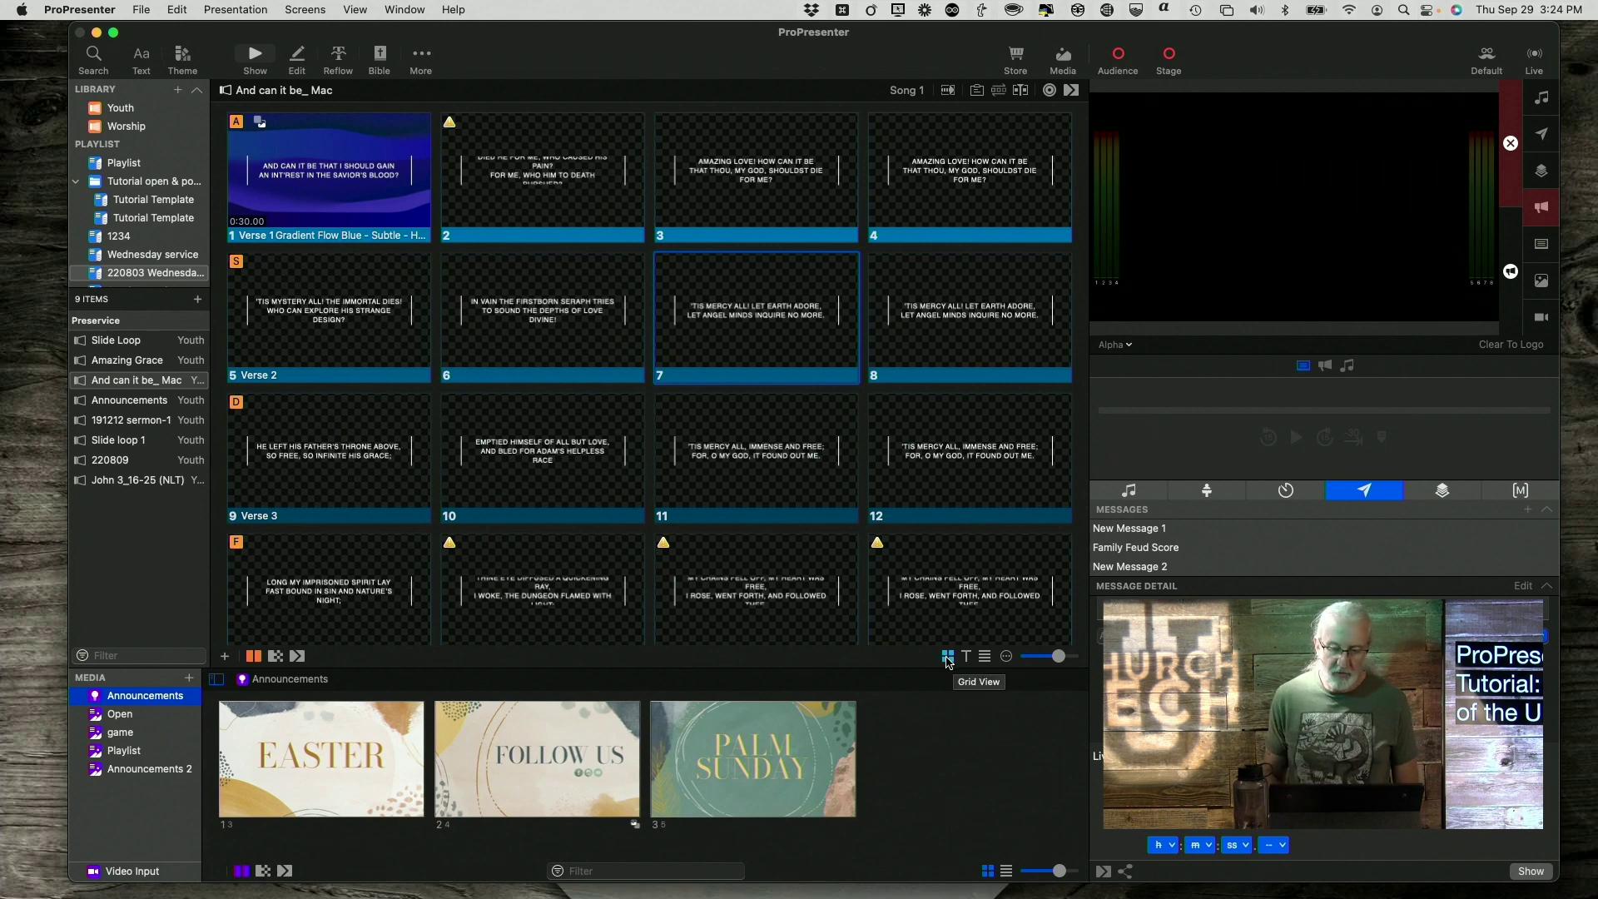
click(964, 657)
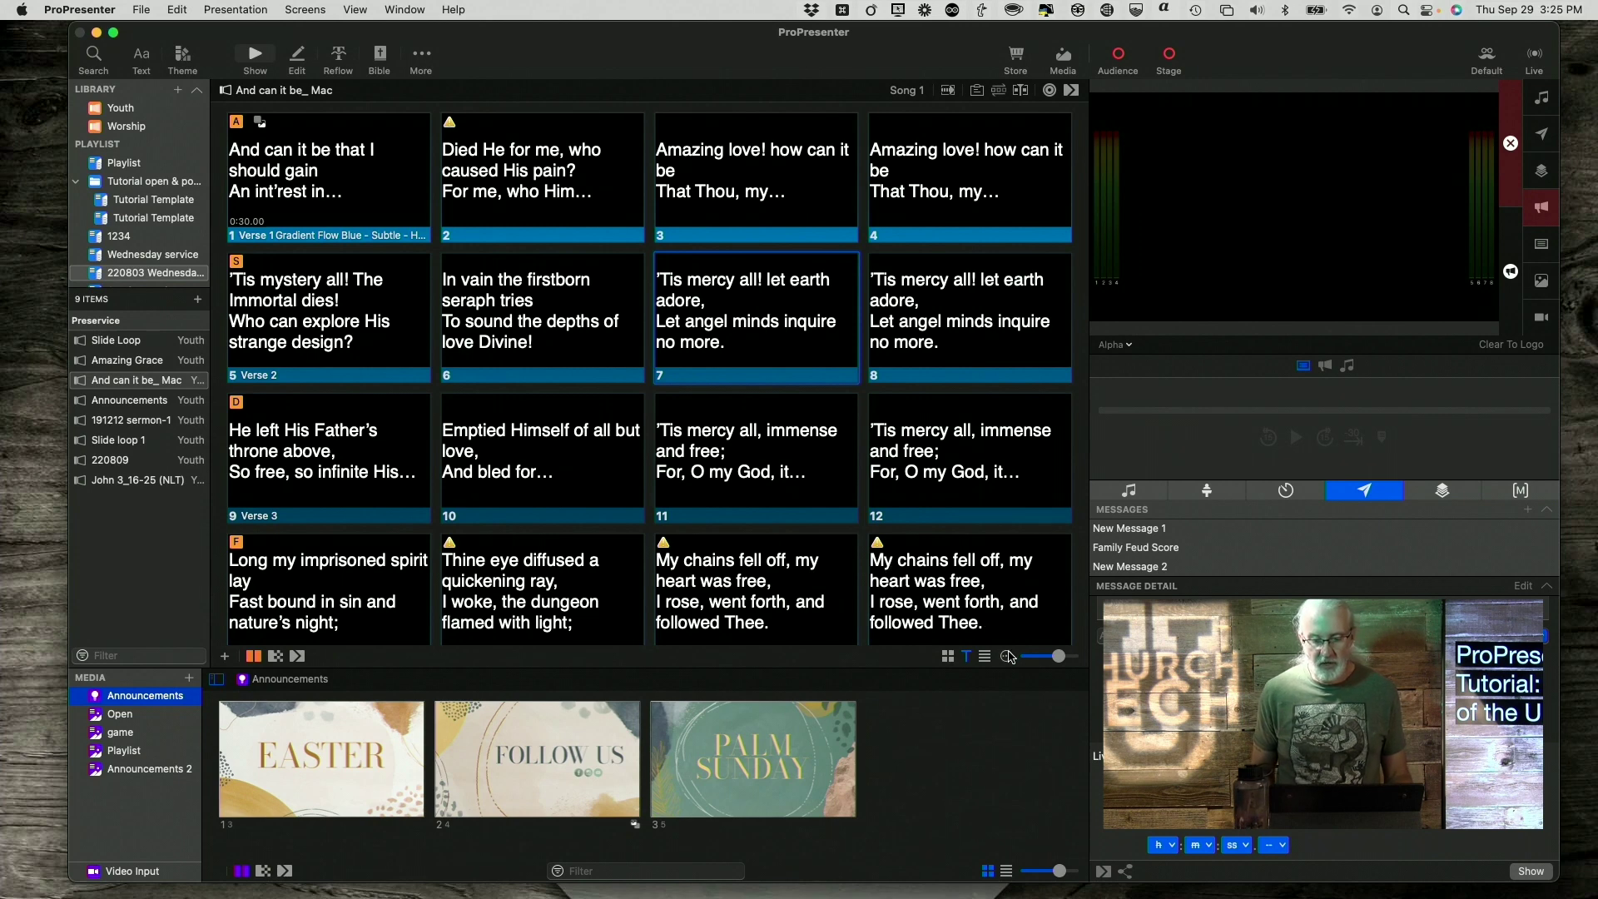
click(1006, 658)
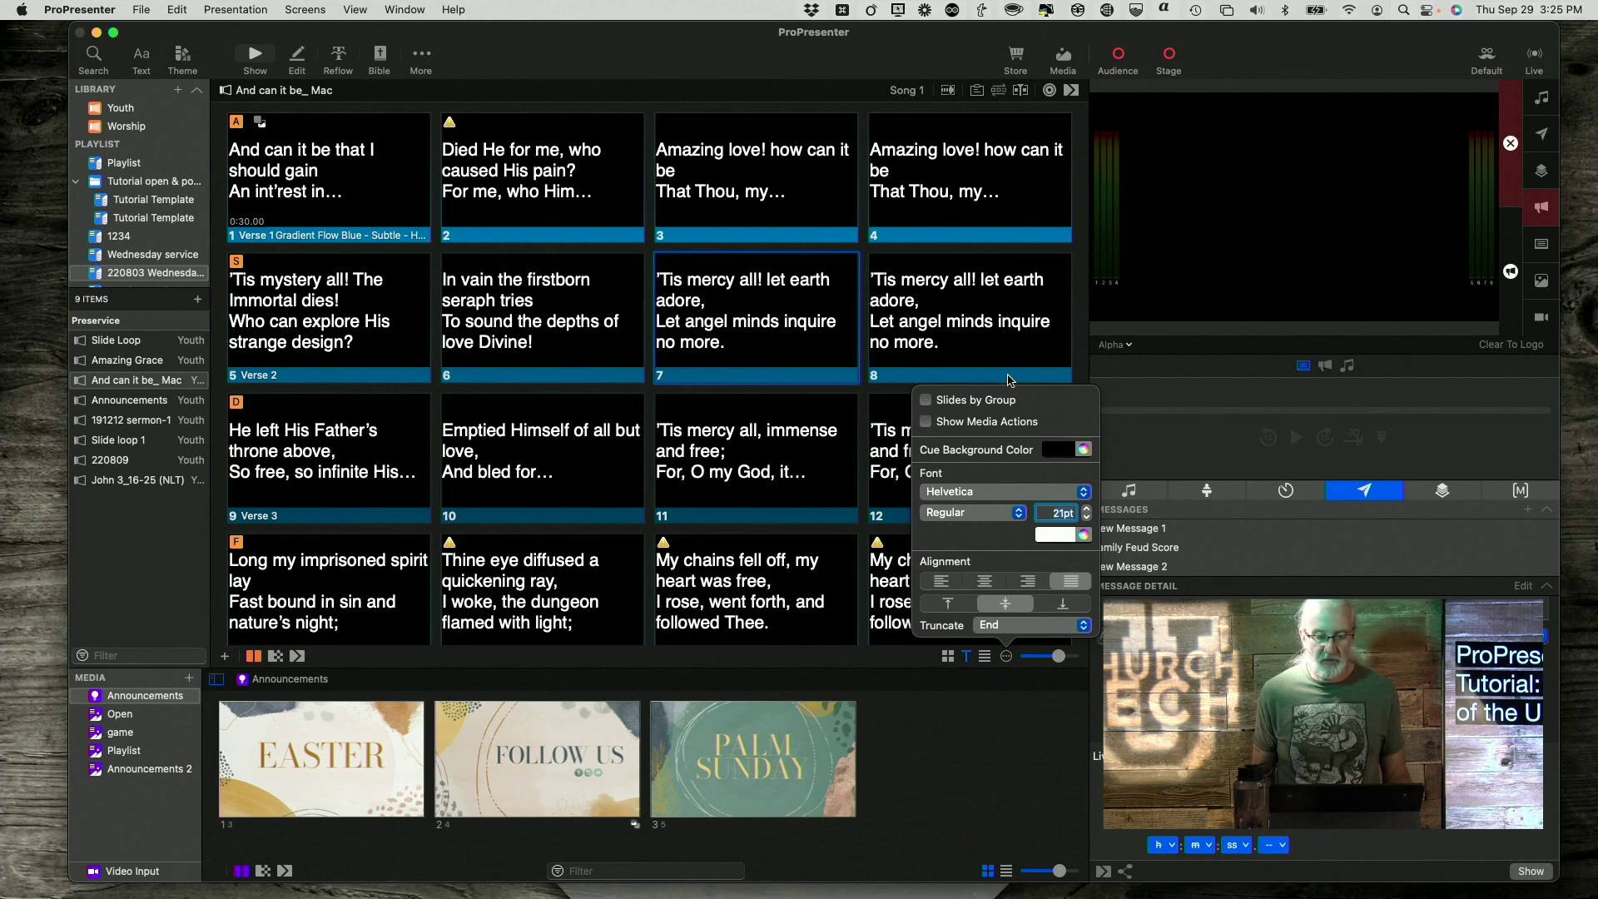
- Show the slides as a detailed list and toggle grouping by slide group
click(842, 664)
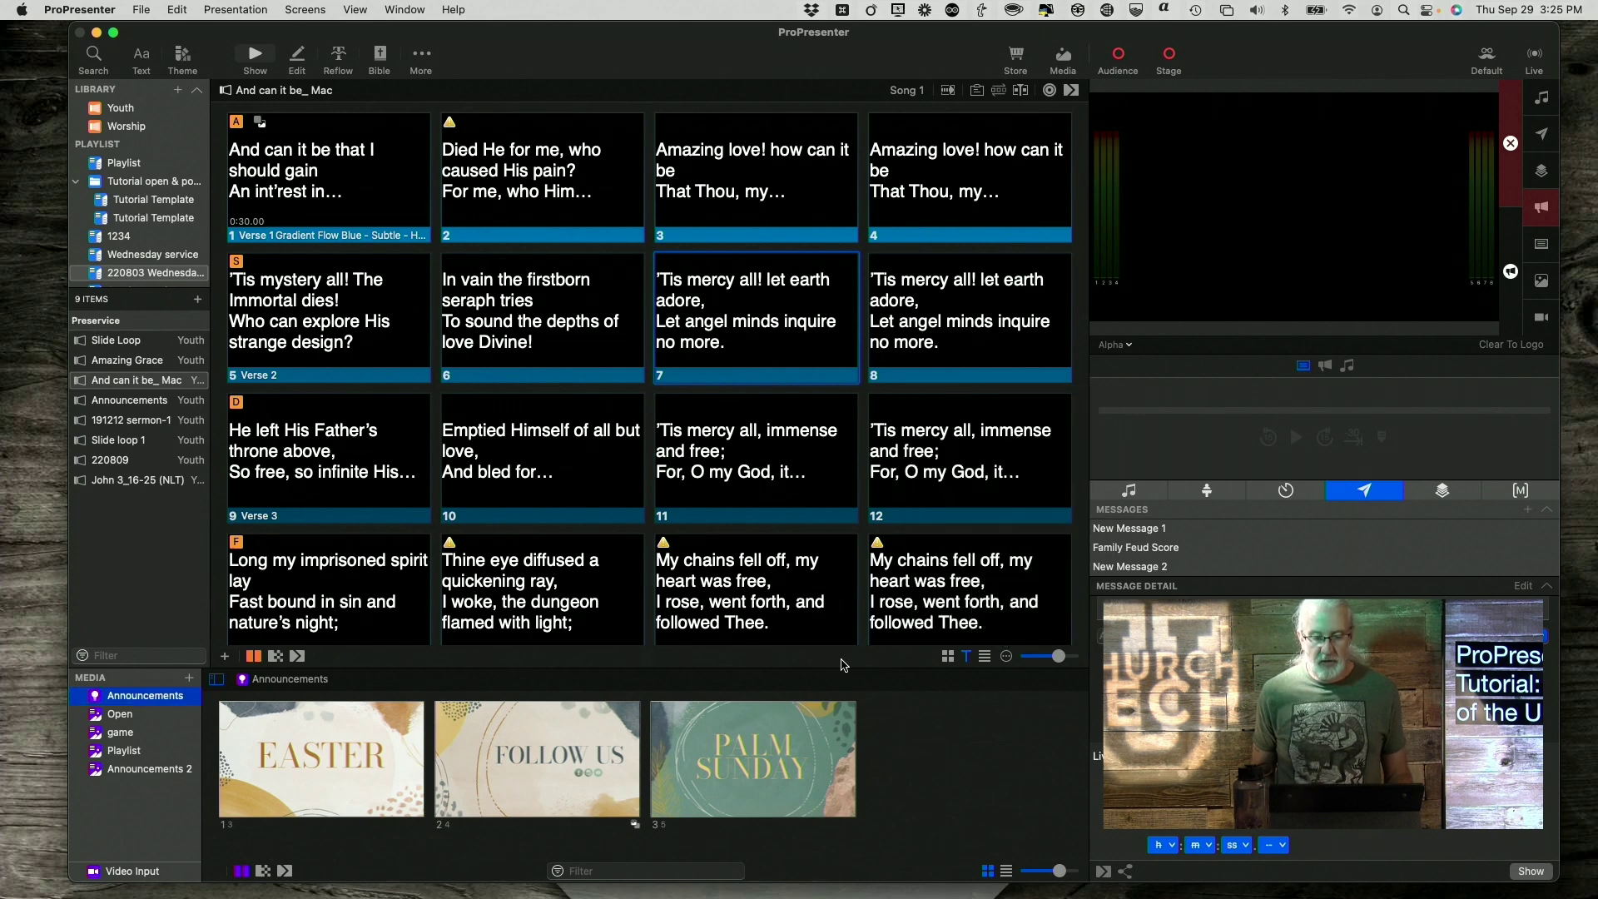
click(985, 658)
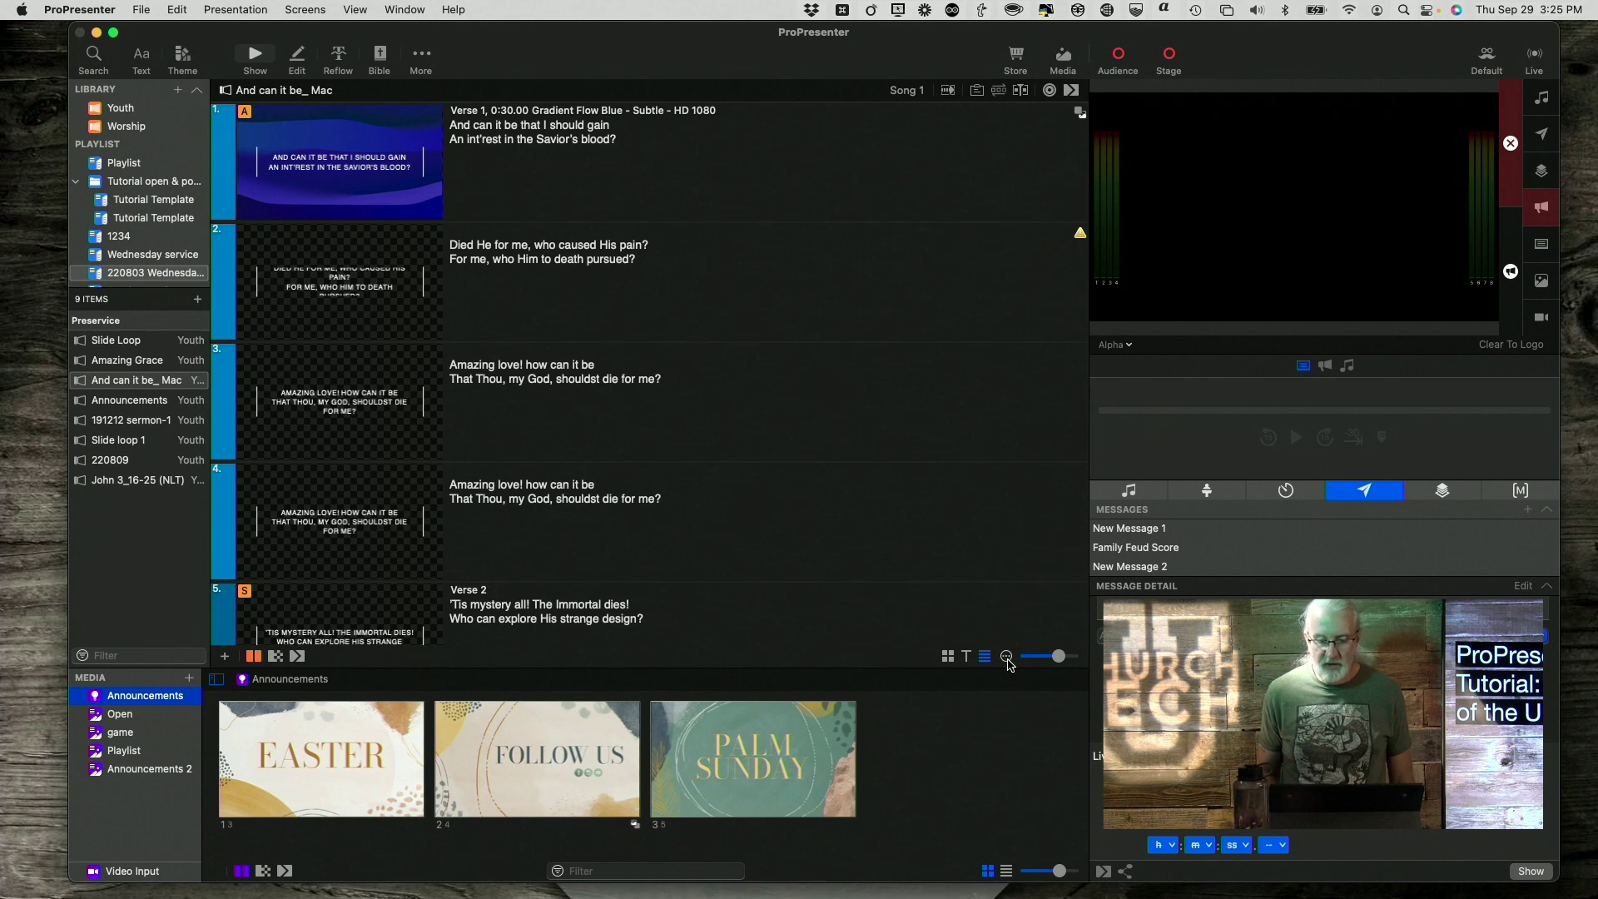
click(1007, 657)
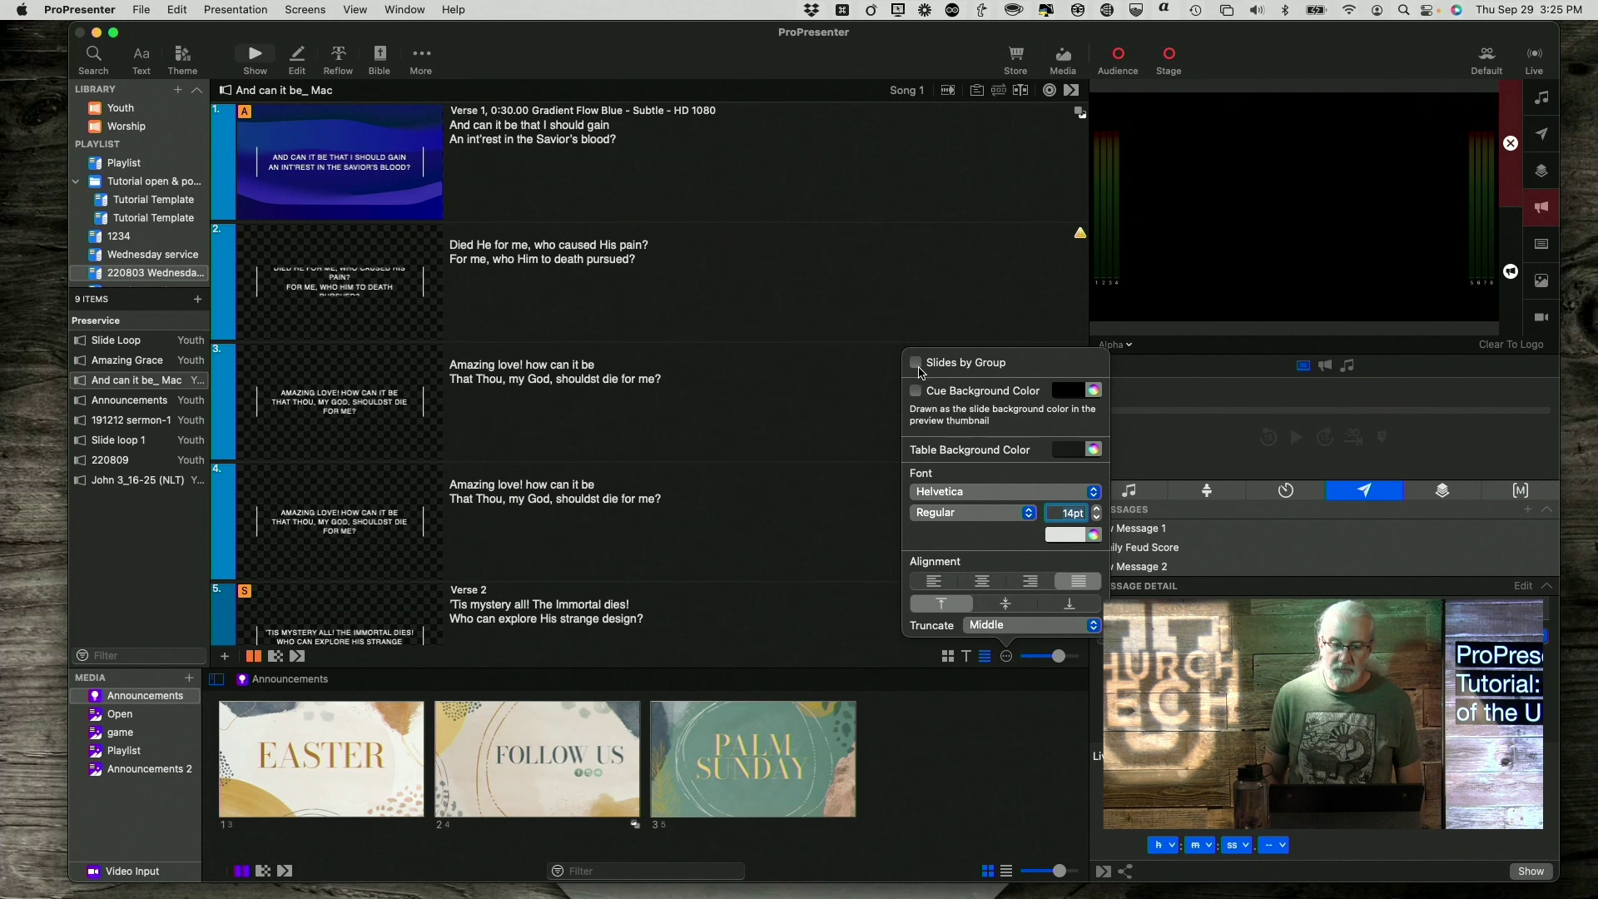
click(915, 364)
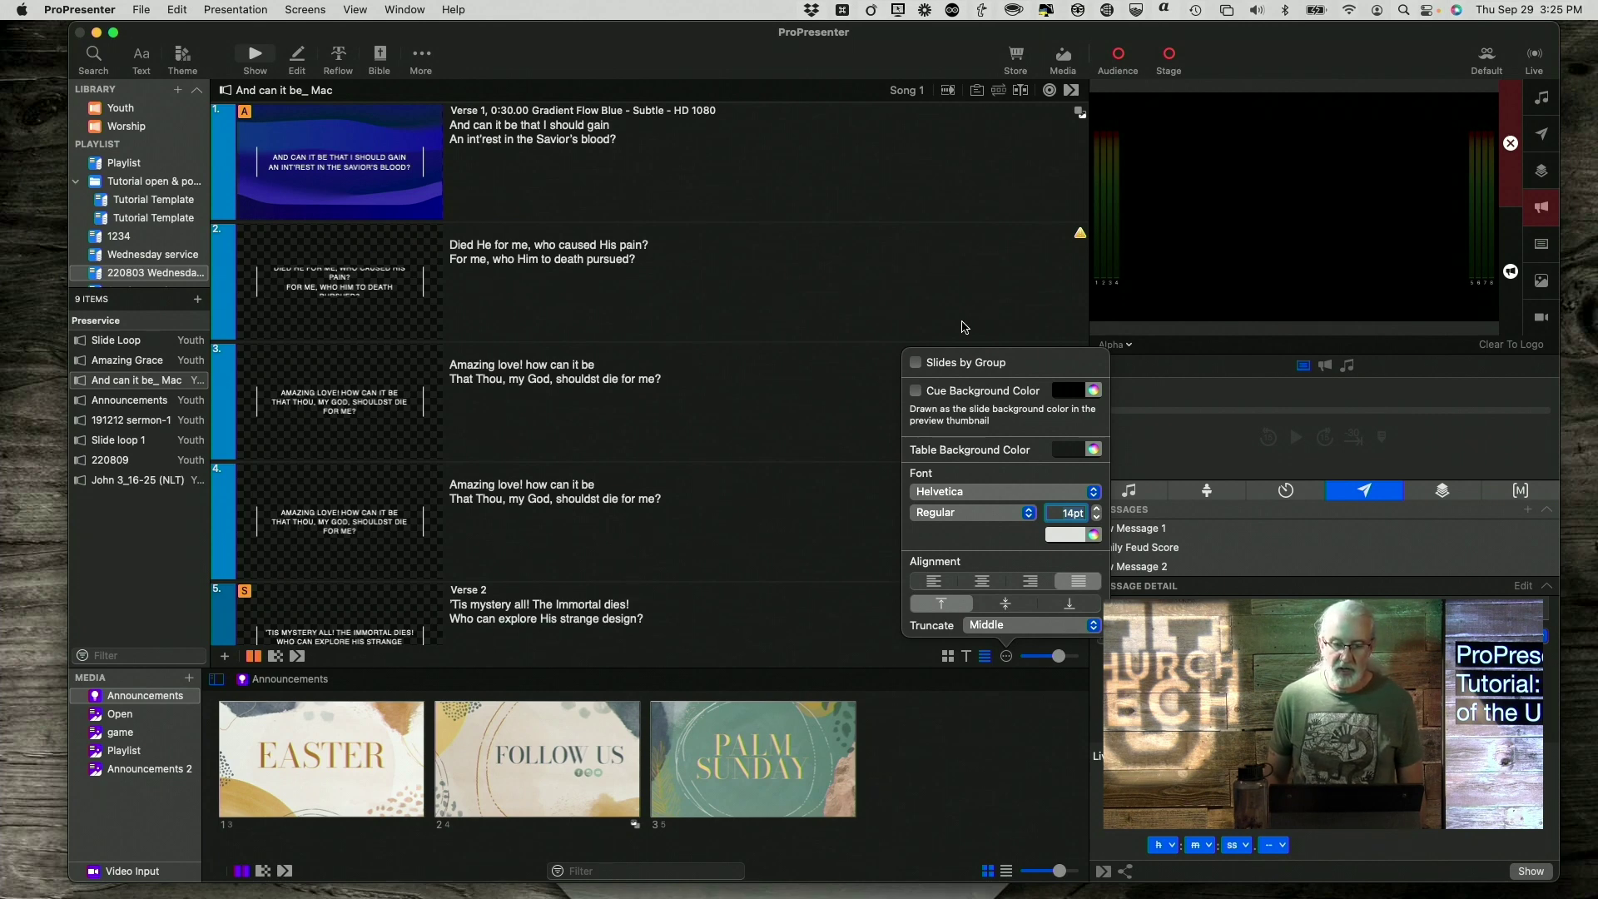
- Send slide 2 live, clear it from output, and return to the thumbnail grid
click(905, 315)
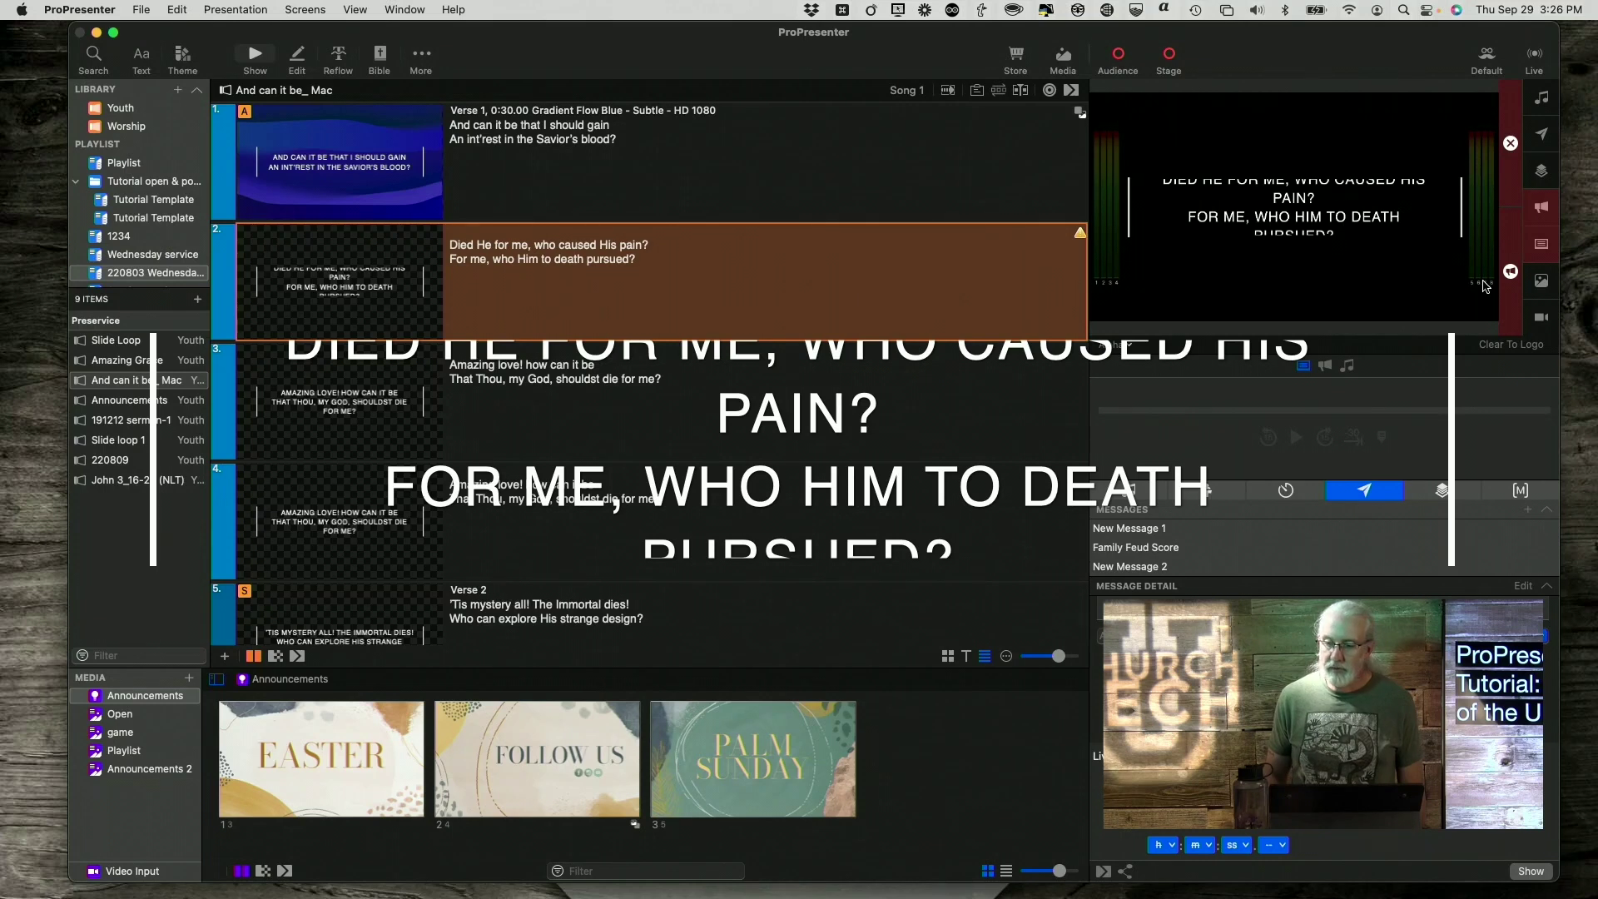
click(1539, 259)
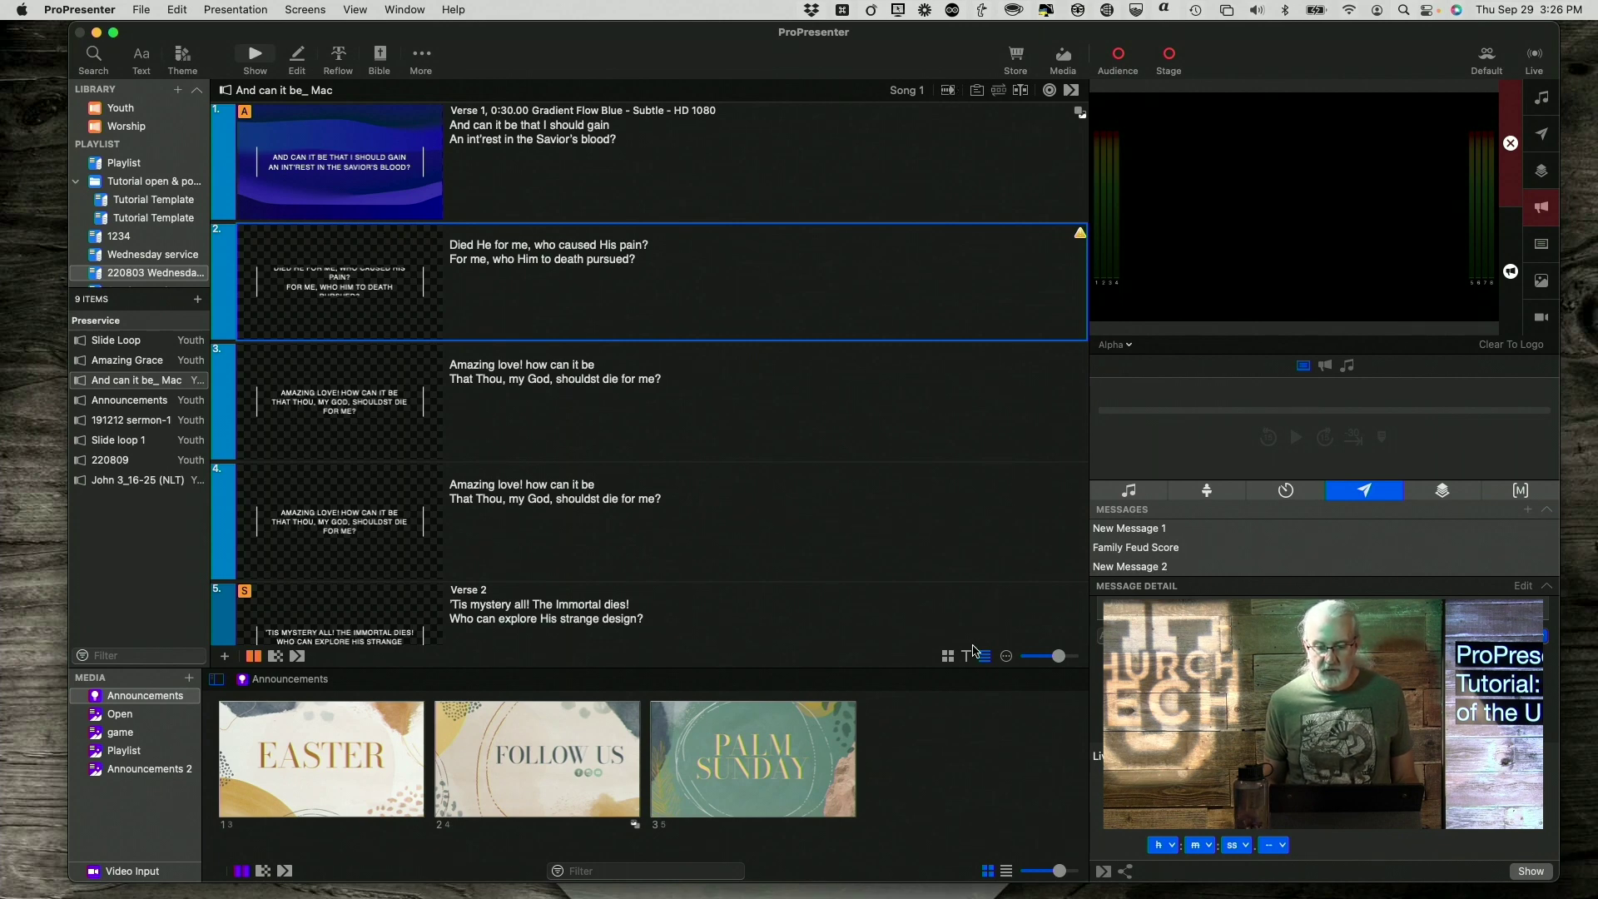
click(947, 656)
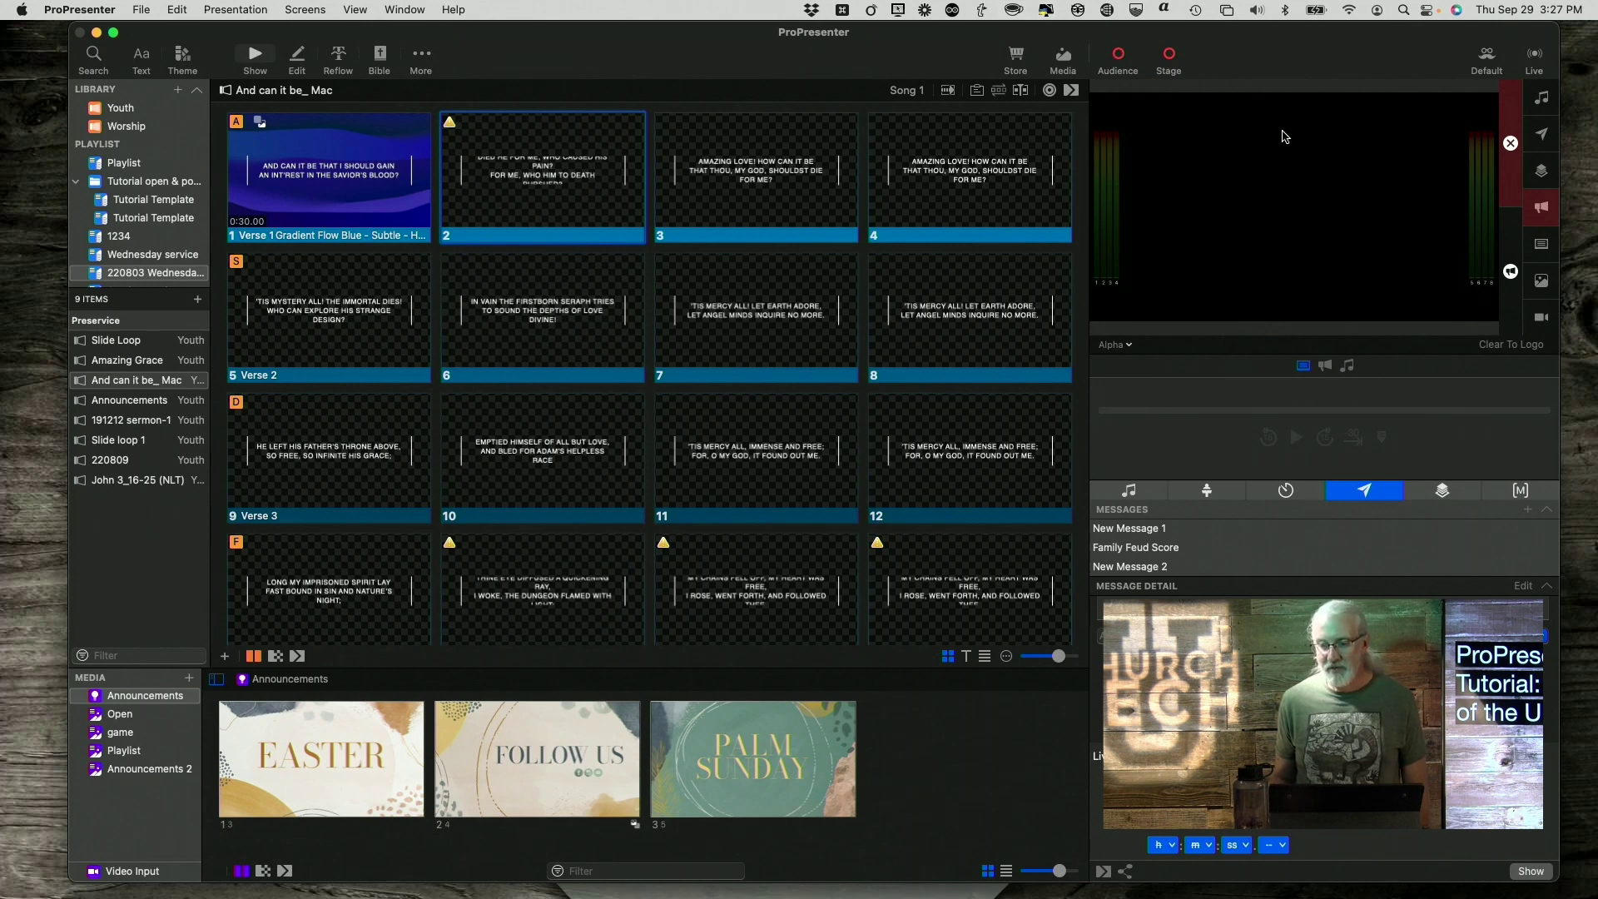
- Show the output screens list: Alpha audience screen, Stage Screen 1 and Live-stream
click(1122, 348)
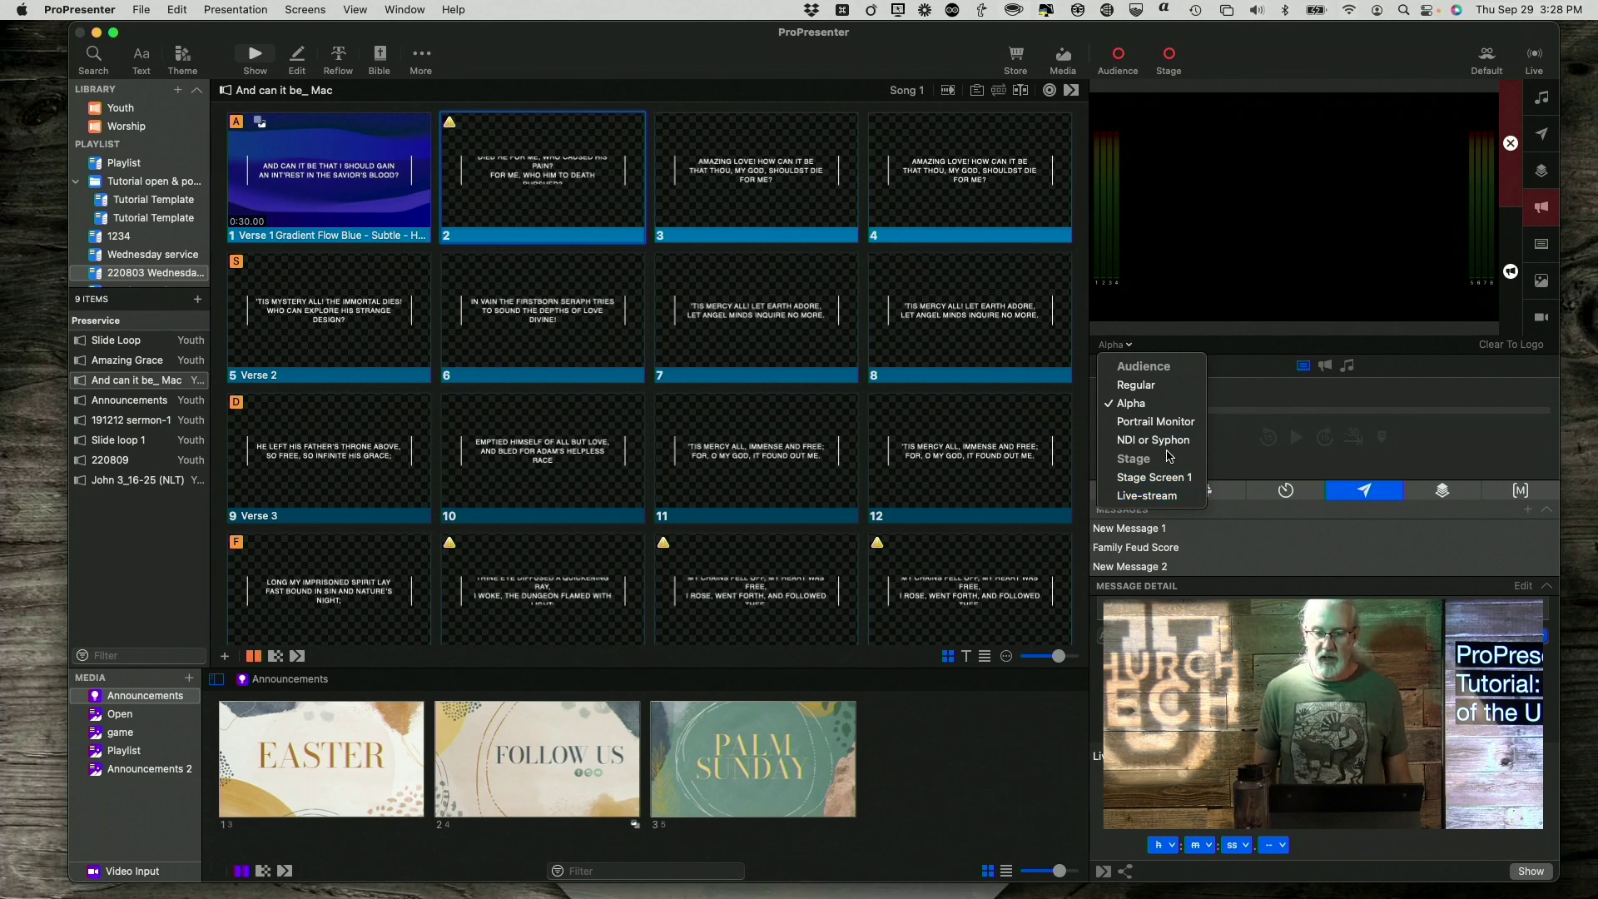
click(1240, 362)
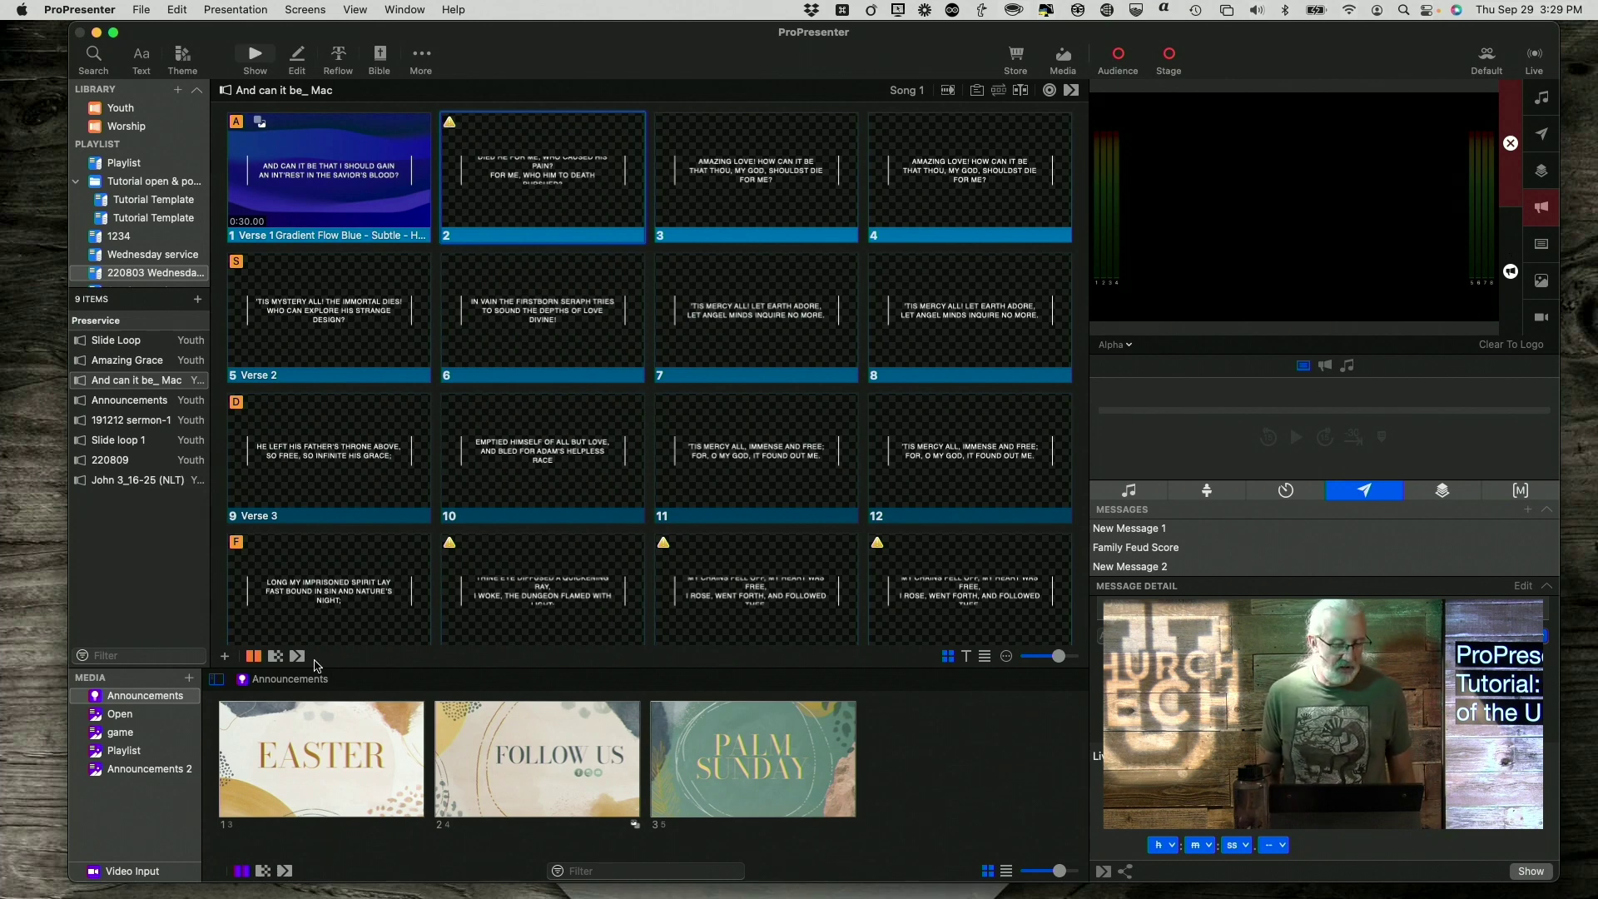
- Open the Playlist media folder, pause Gradient Flow Blue, and switch transport to image, then audio
click(117, 715)
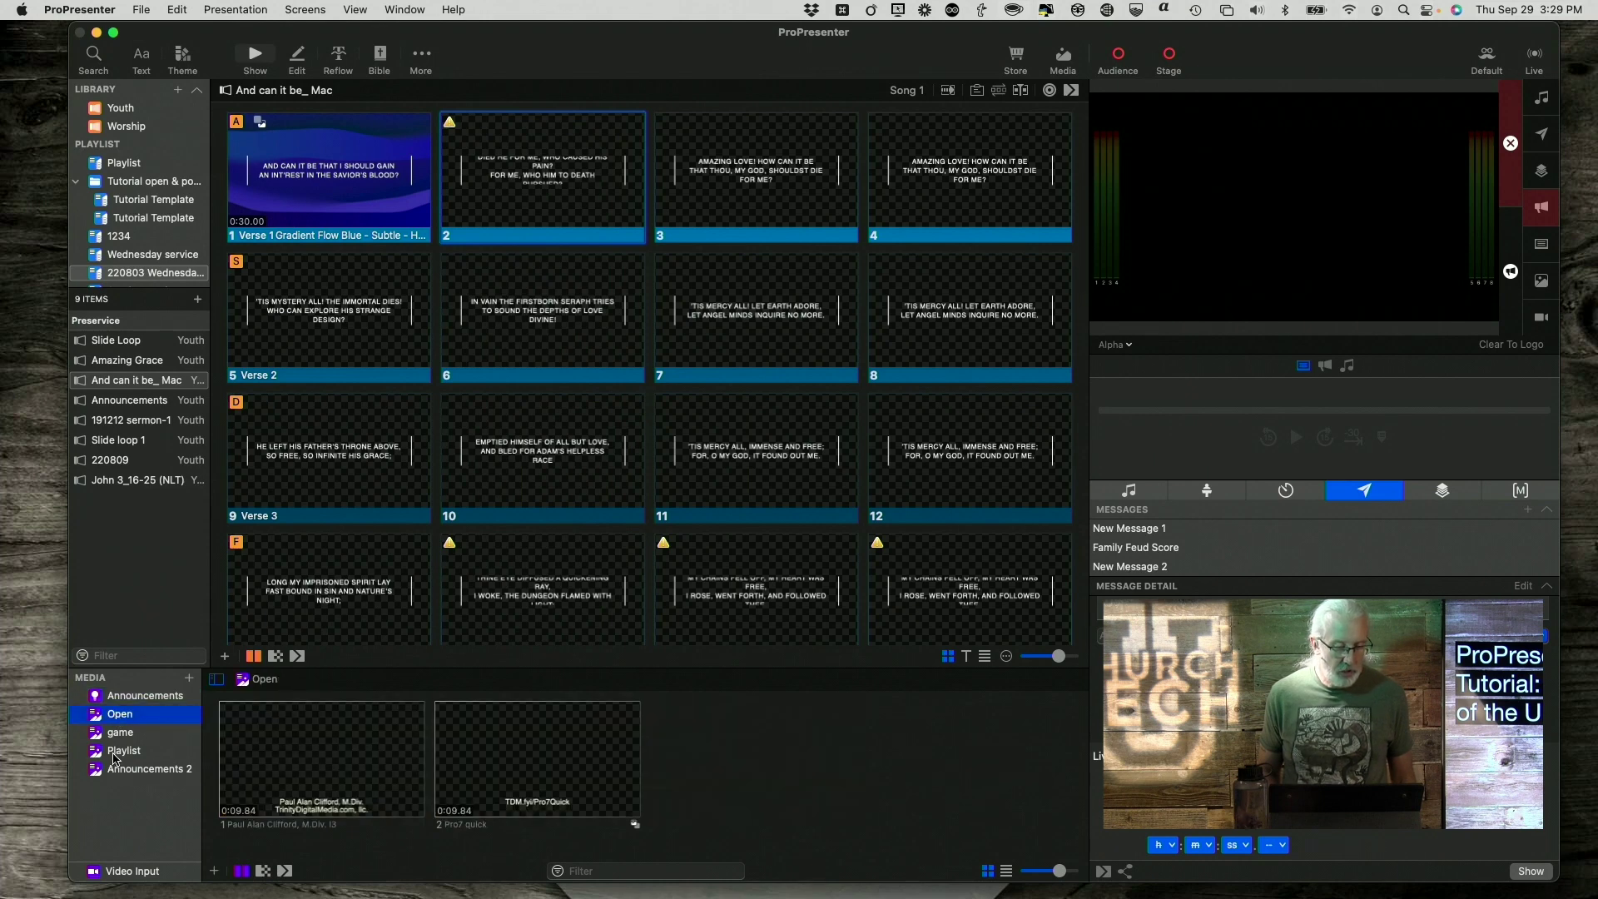
click(118, 751)
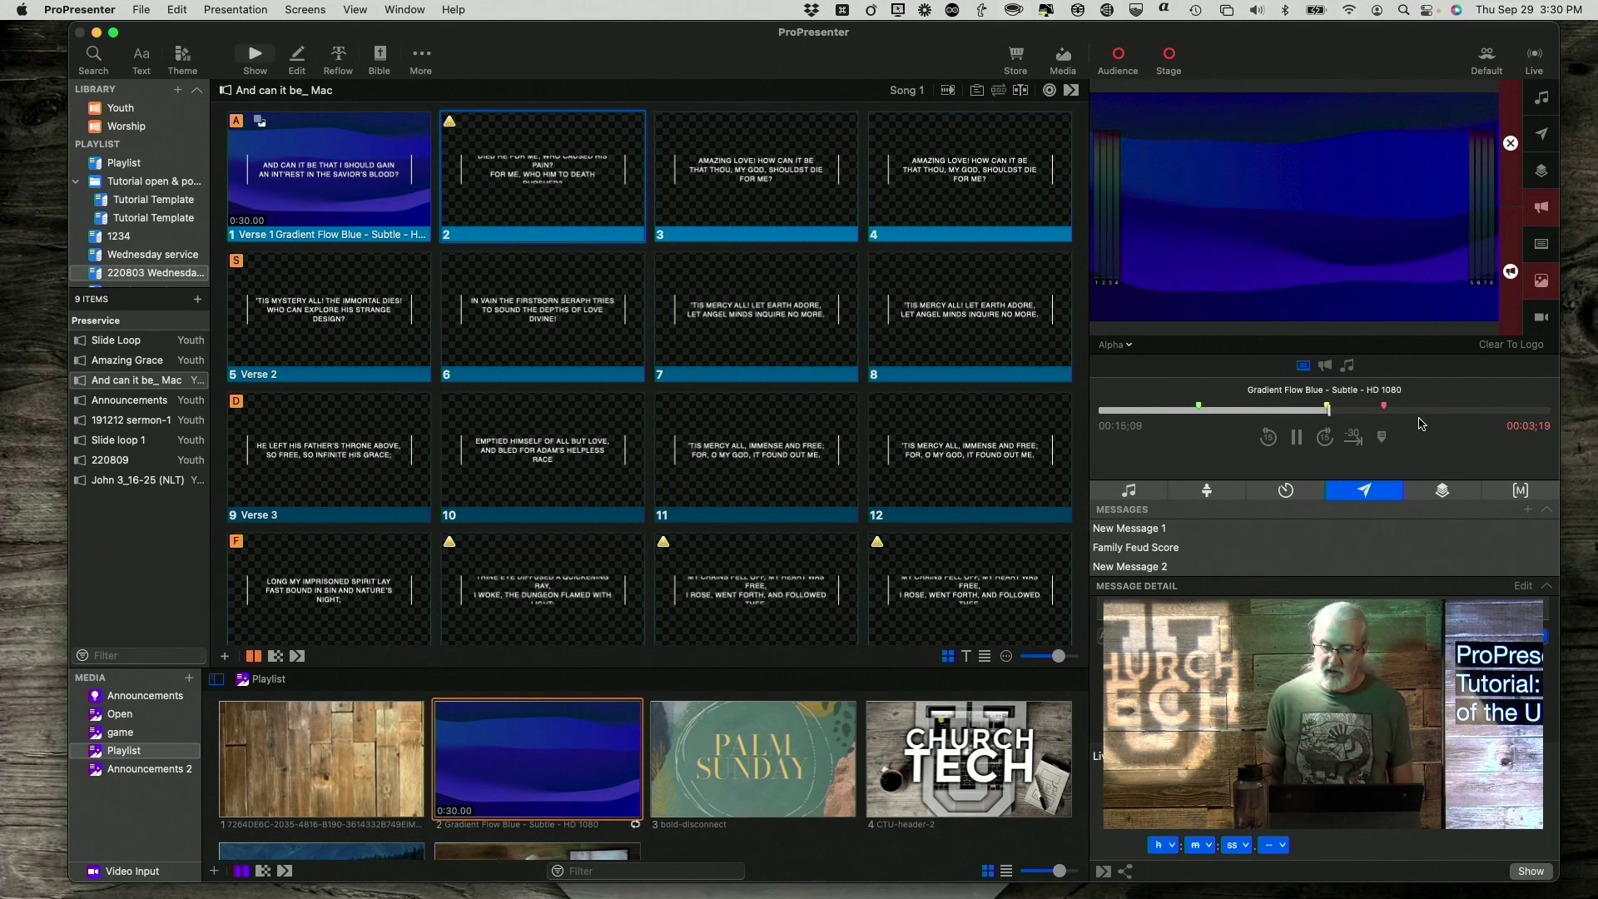
click(1298, 437)
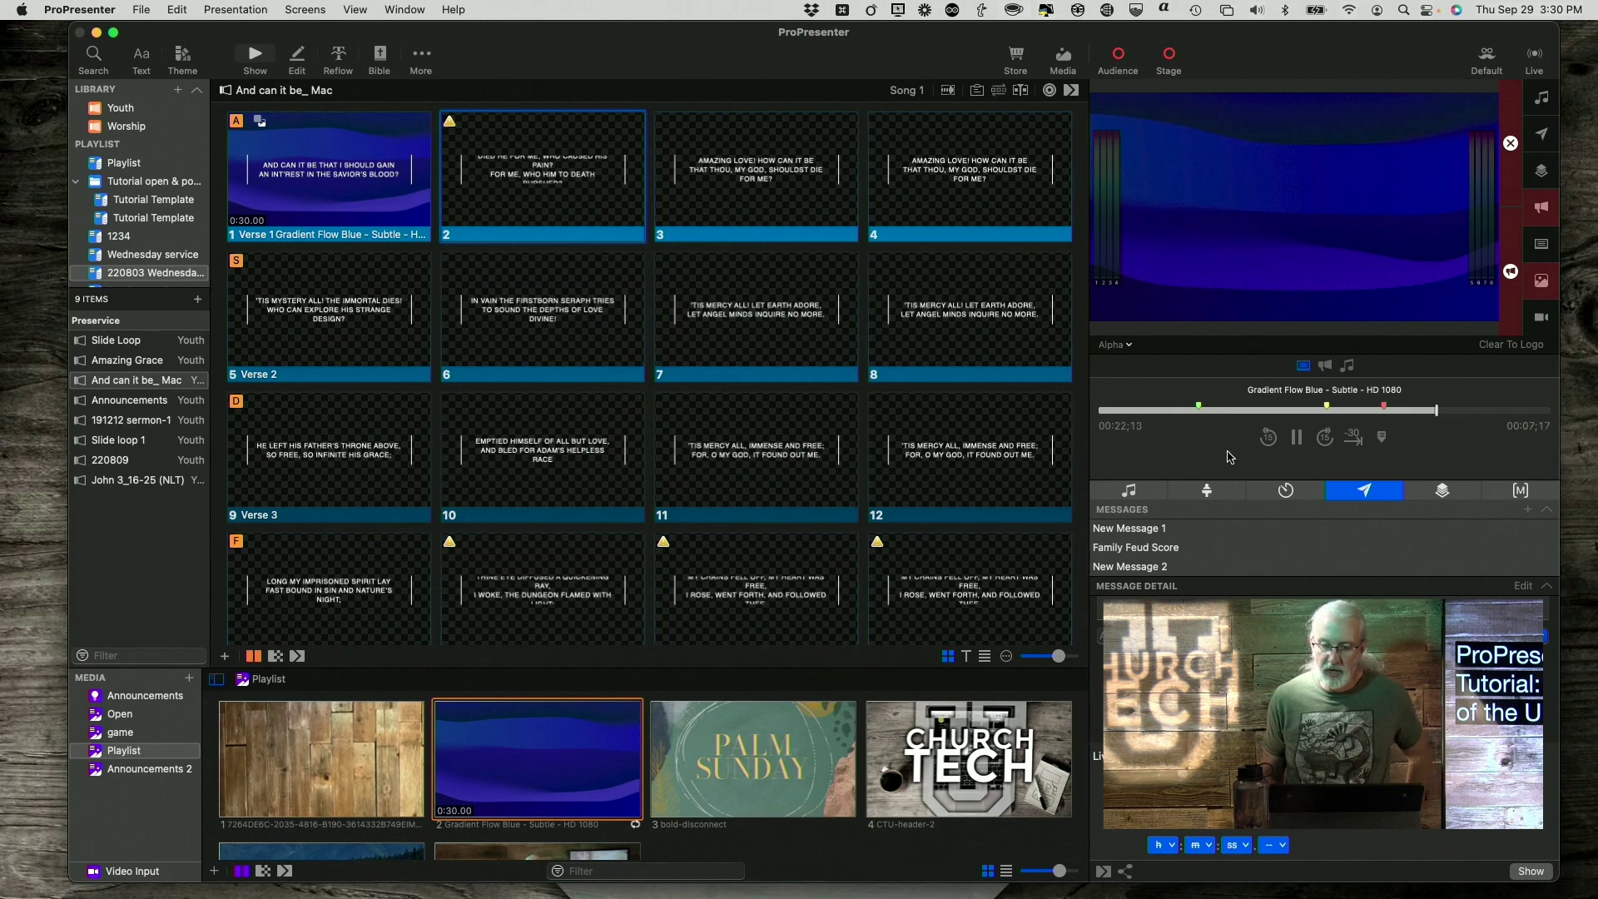
click(1326, 365)
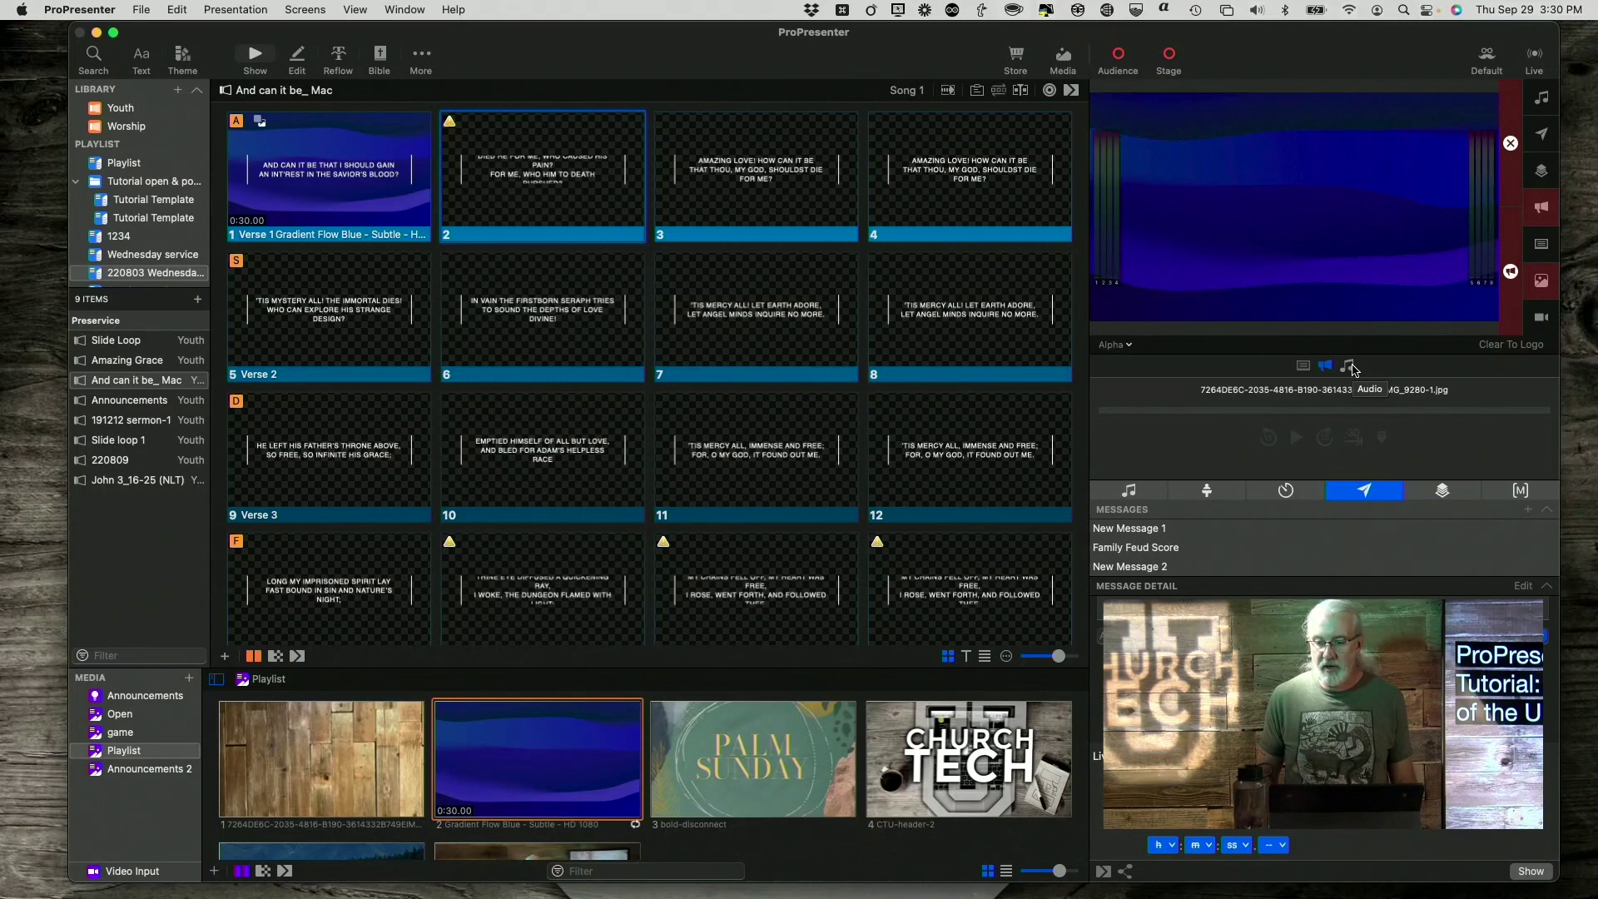
click(1350, 366)
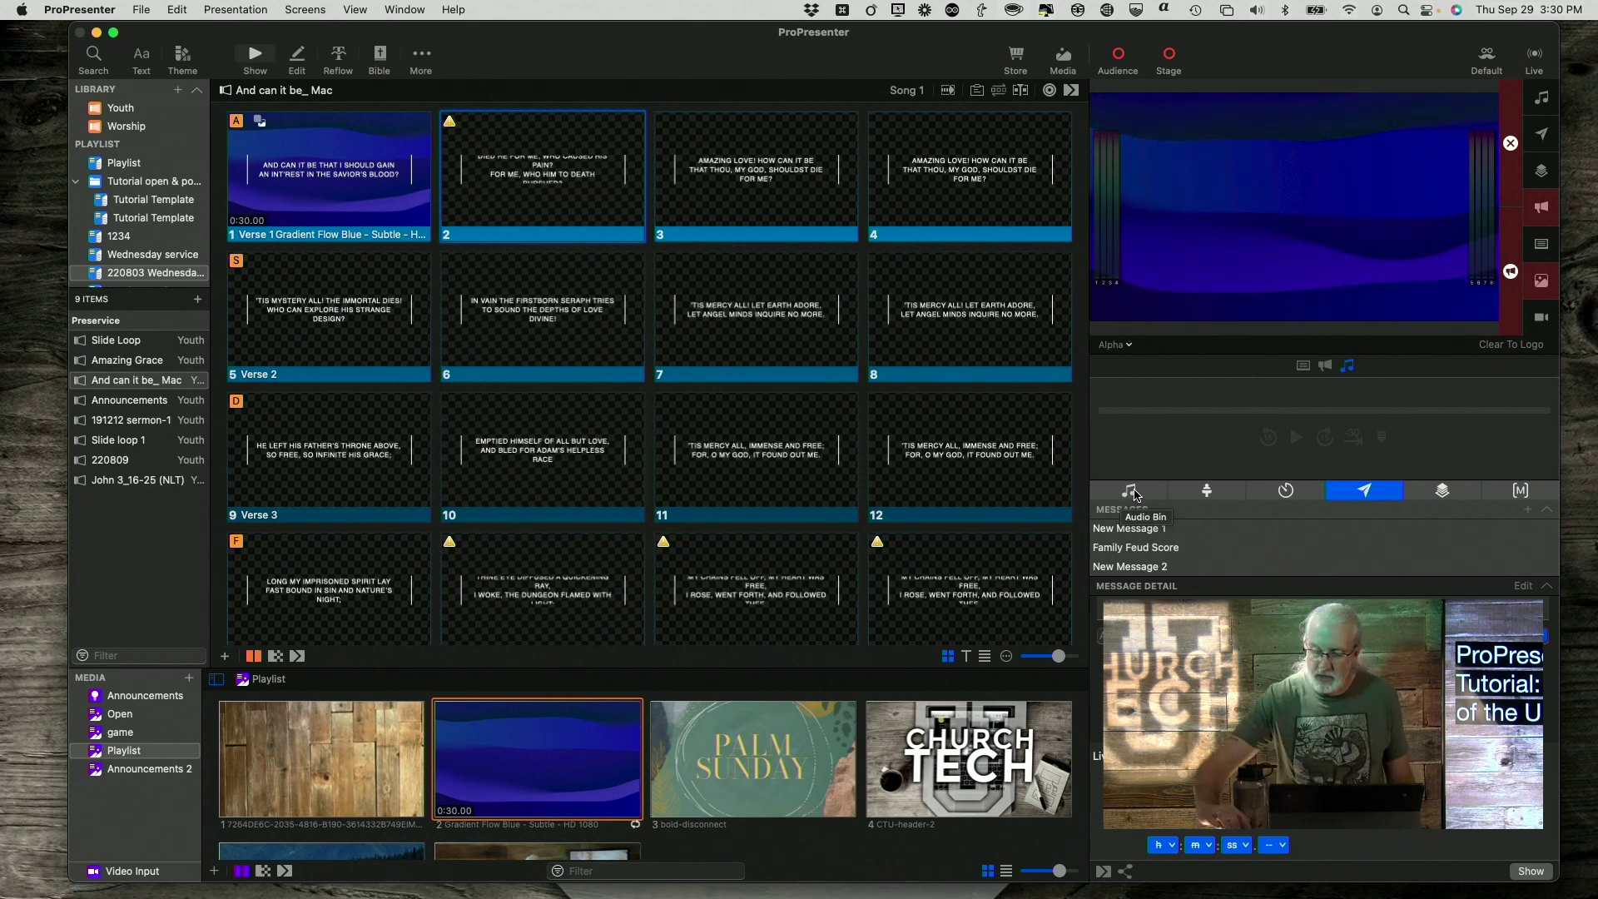
- Browse the audio bin's Playlist tracks, then view the stage screen layouts and timers list
click(1134, 494)
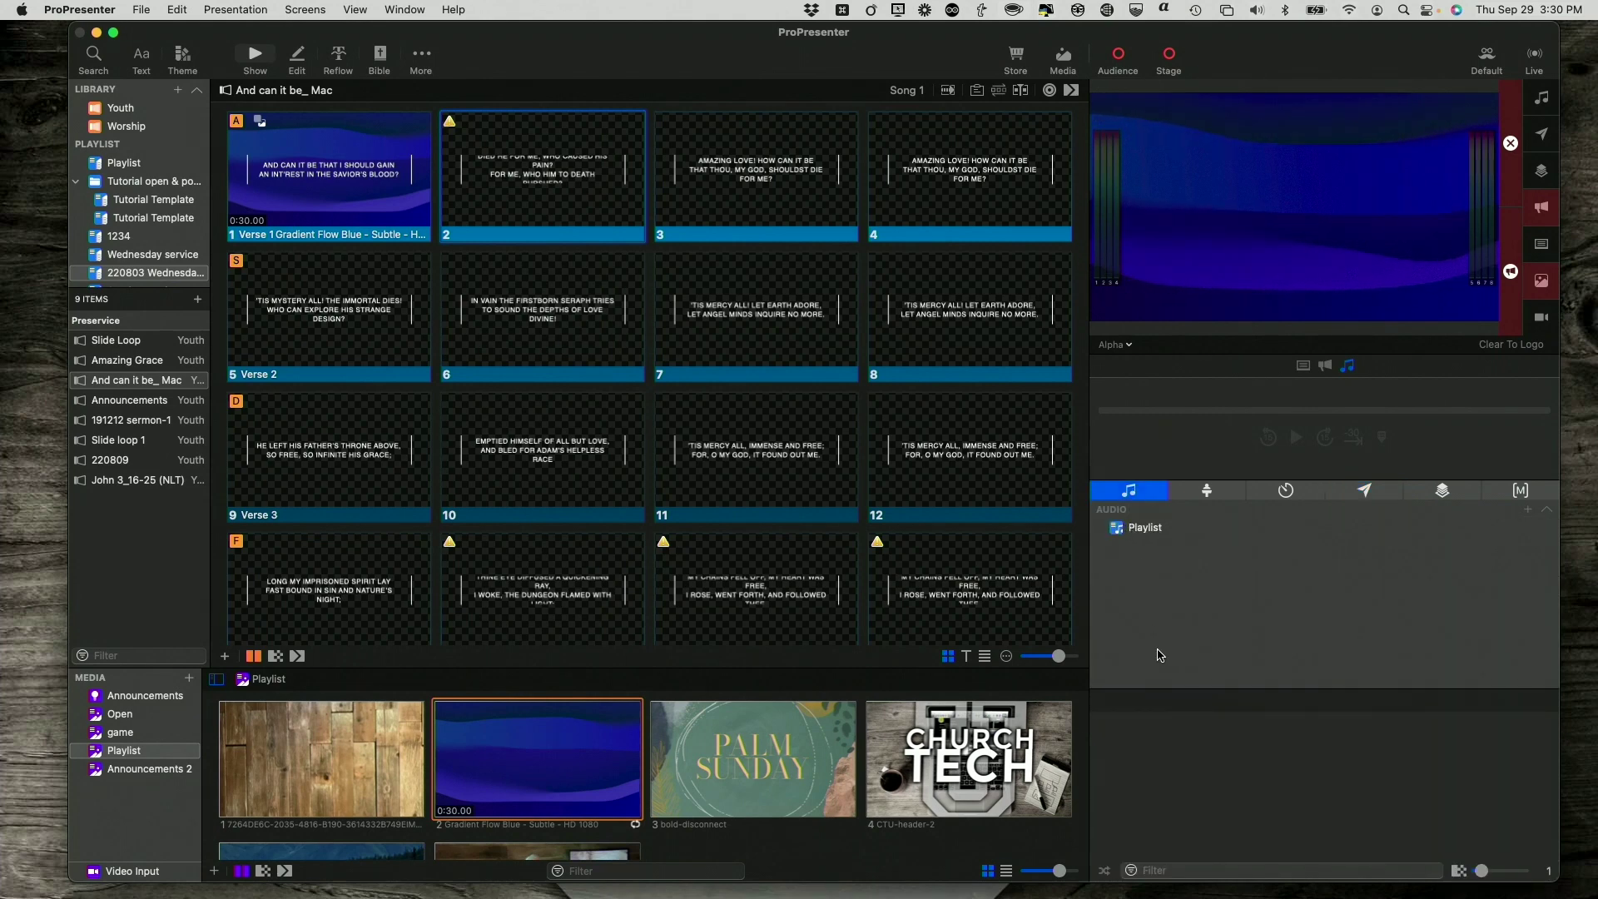
click(1155, 531)
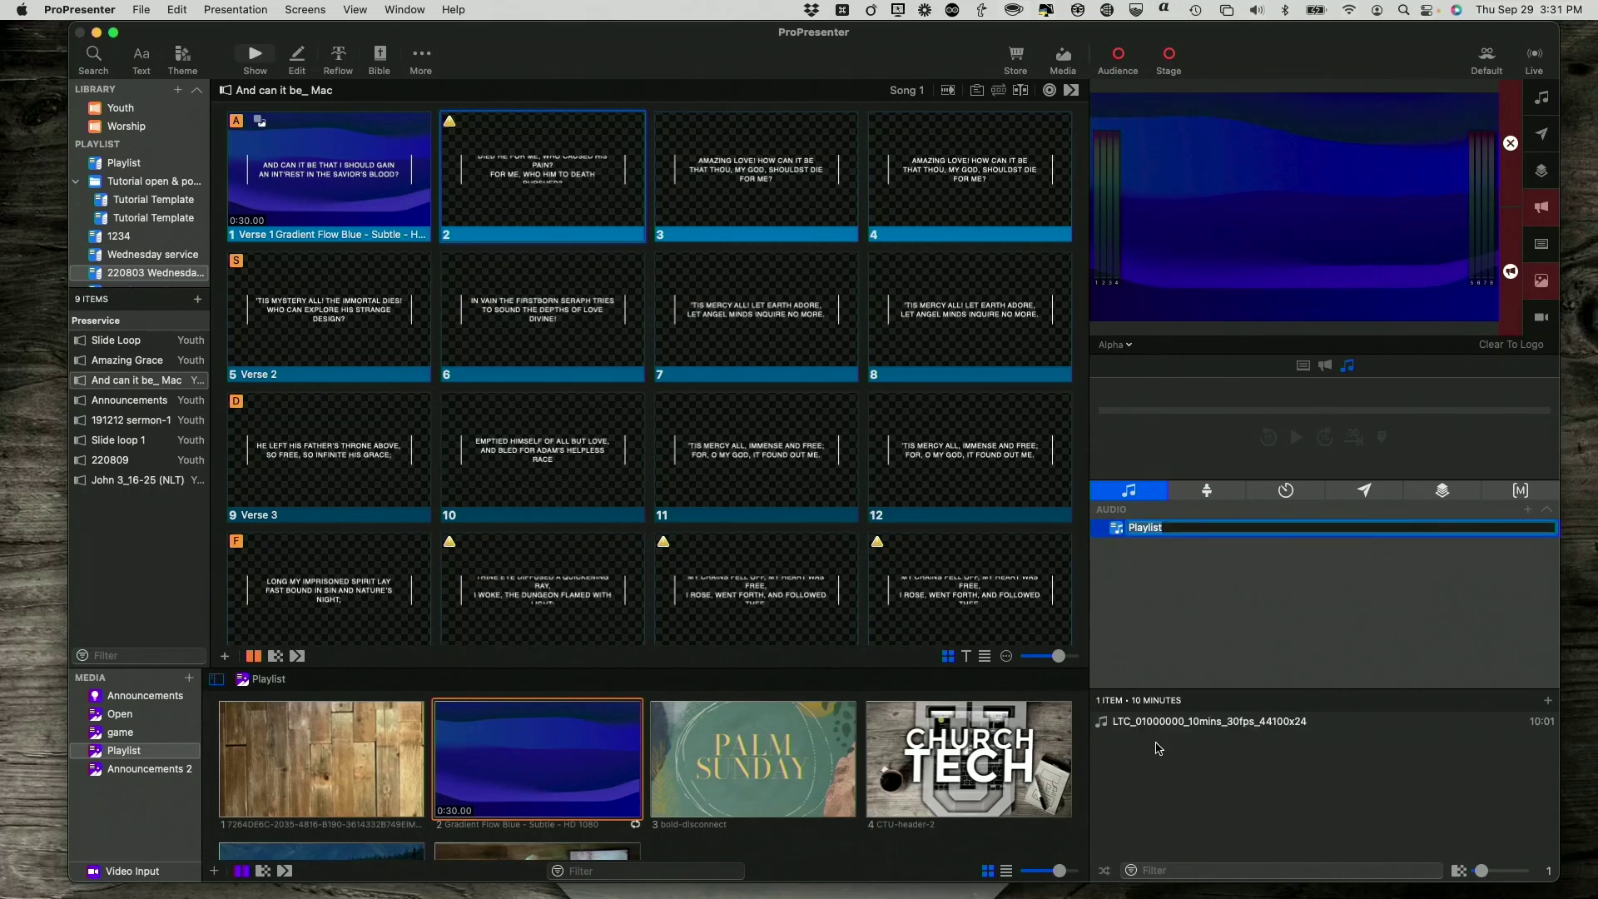
click(1209, 491)
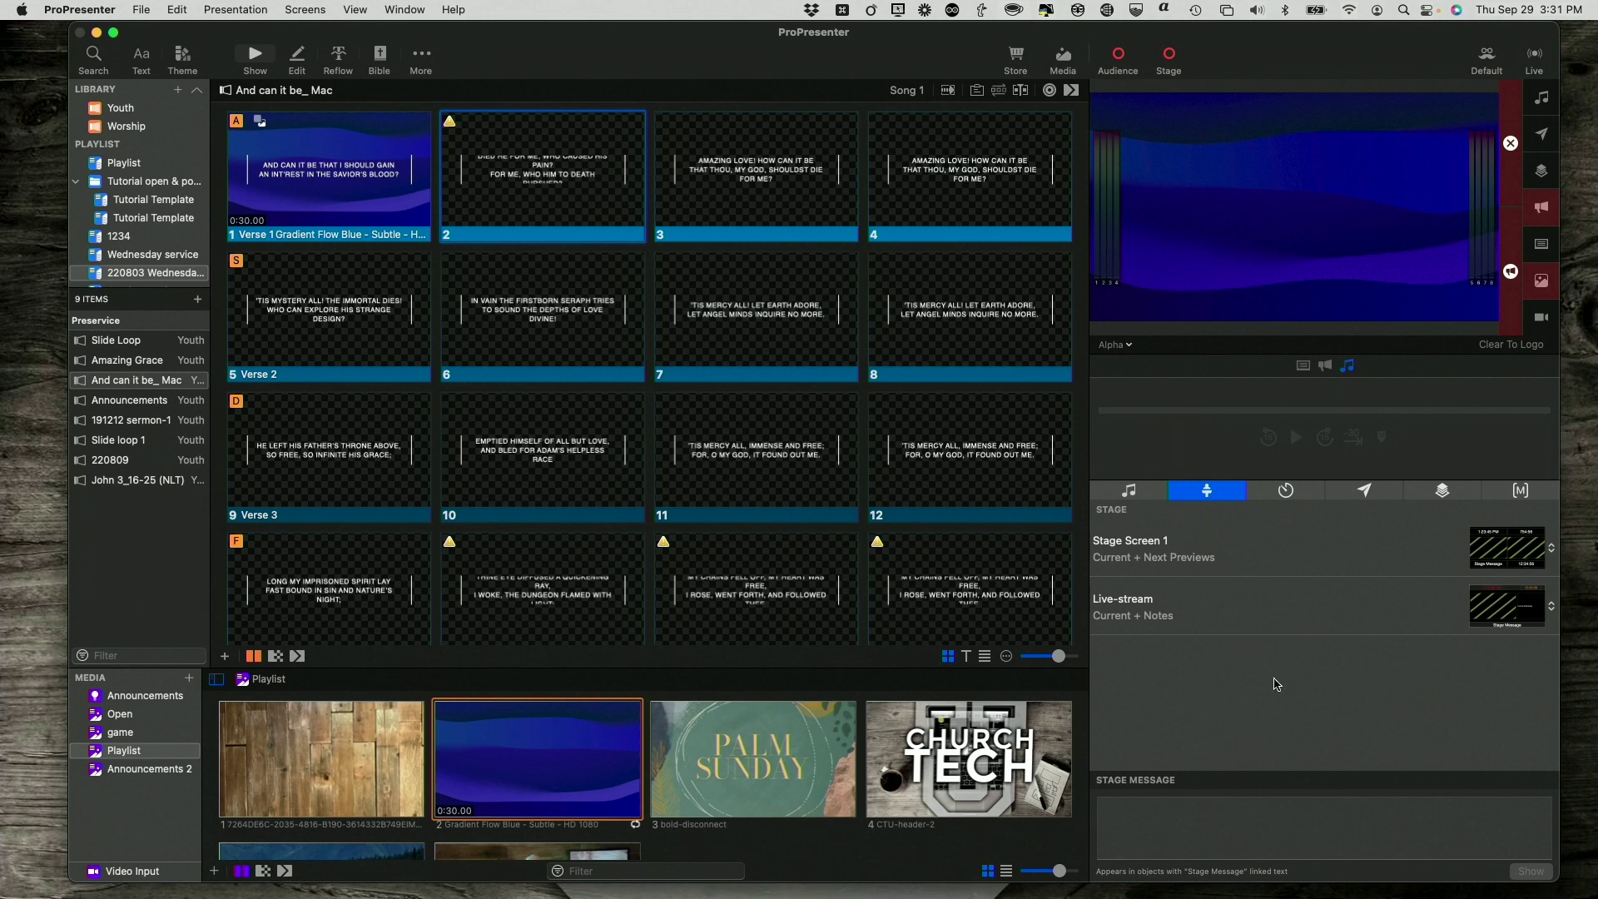
click(1286, 491)
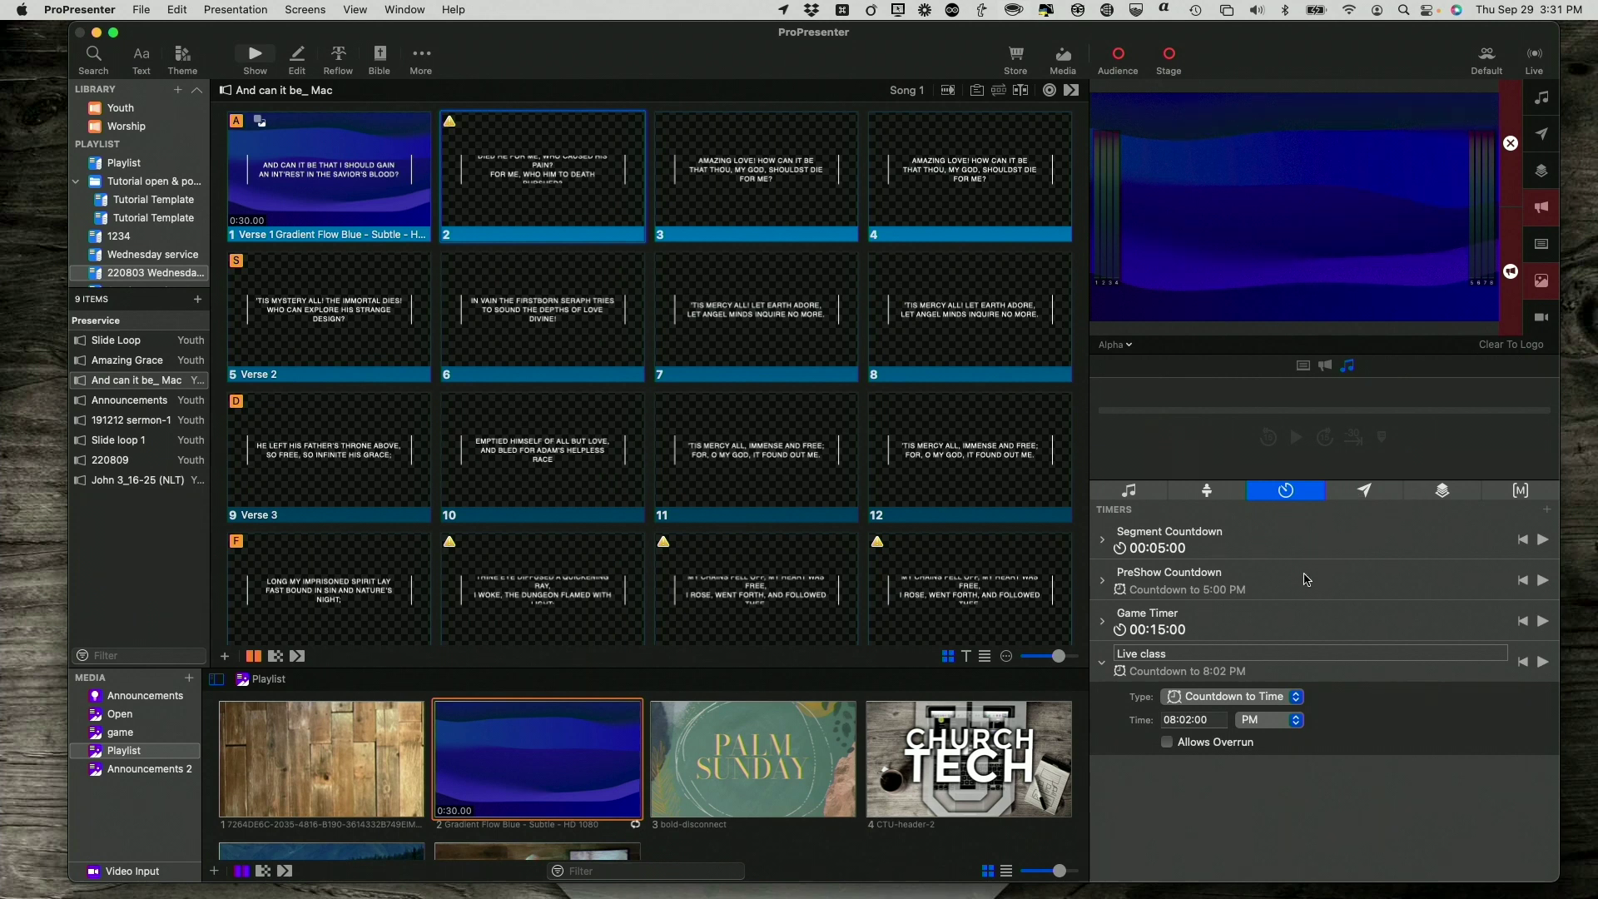
- Switch the panel to the three messages, showing manual dismissal and an 8:02 PM countdown
click(1369, 491)
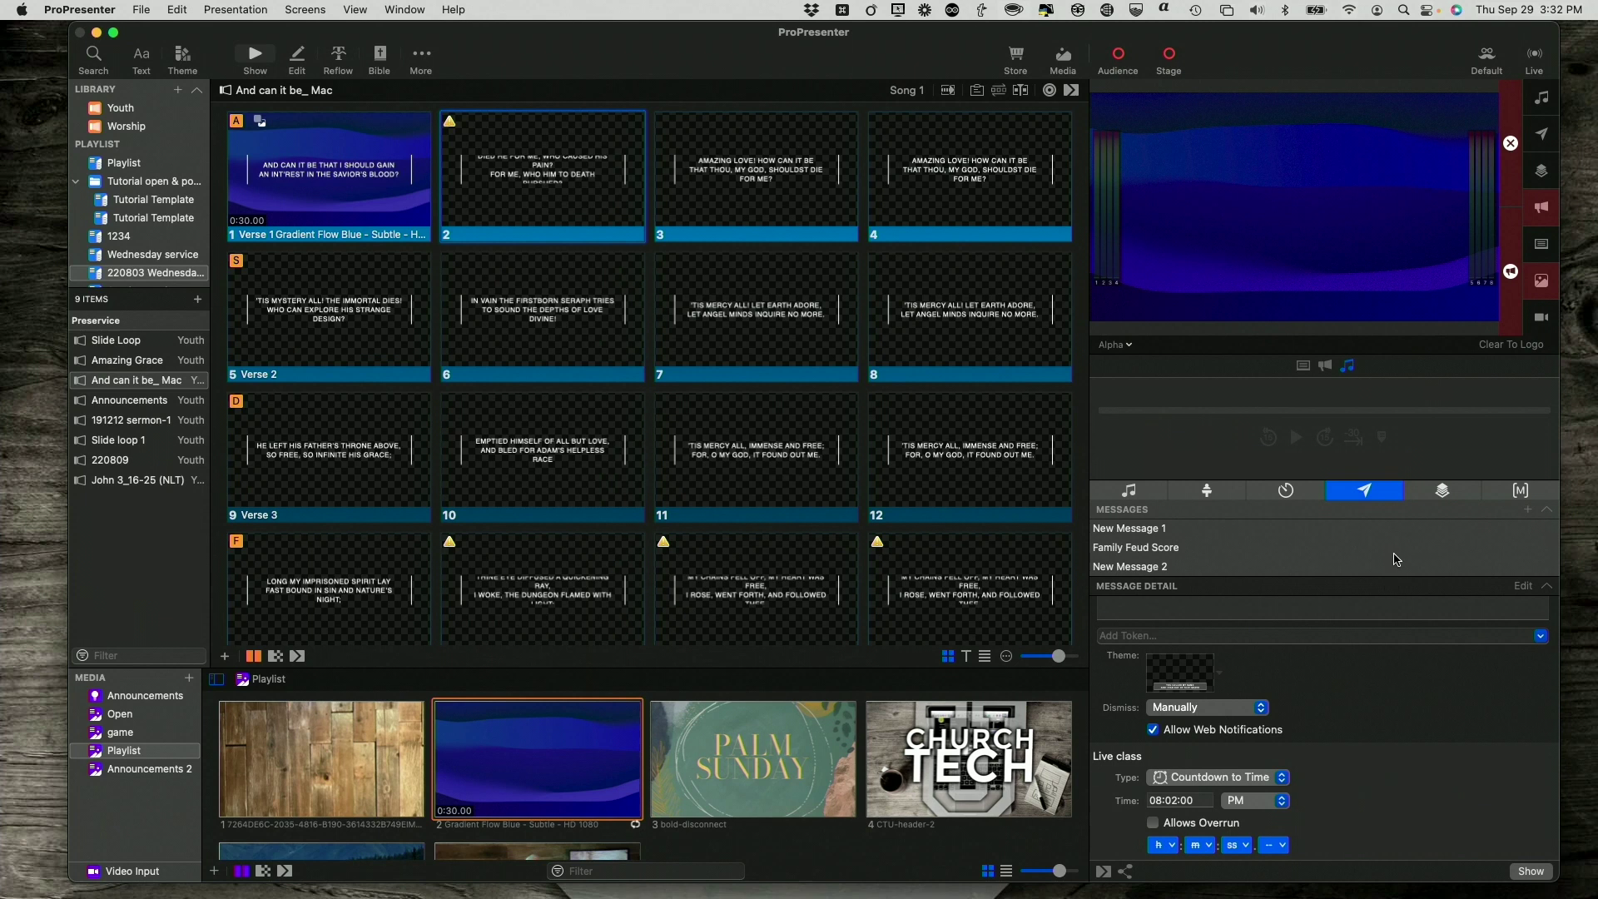
- Open the Props tab listing Answer 3, X, XX, XXX, Prop 2 and timer
click(1444, 491)
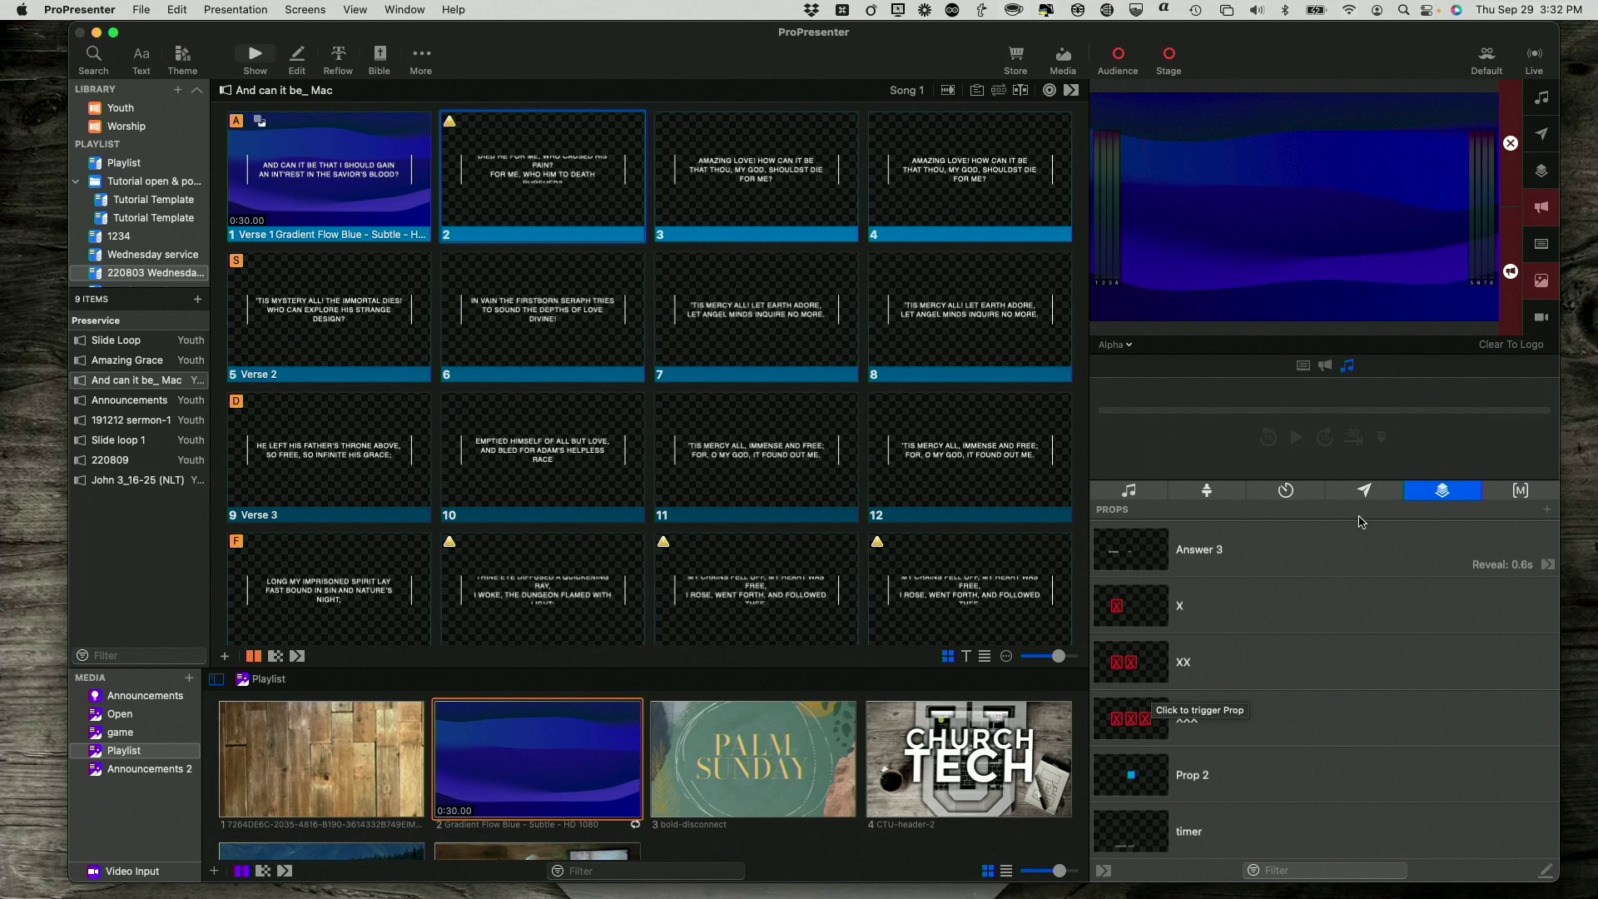
- Clear the blue background video from the live output, leaving the preview black
click(1539, 282)
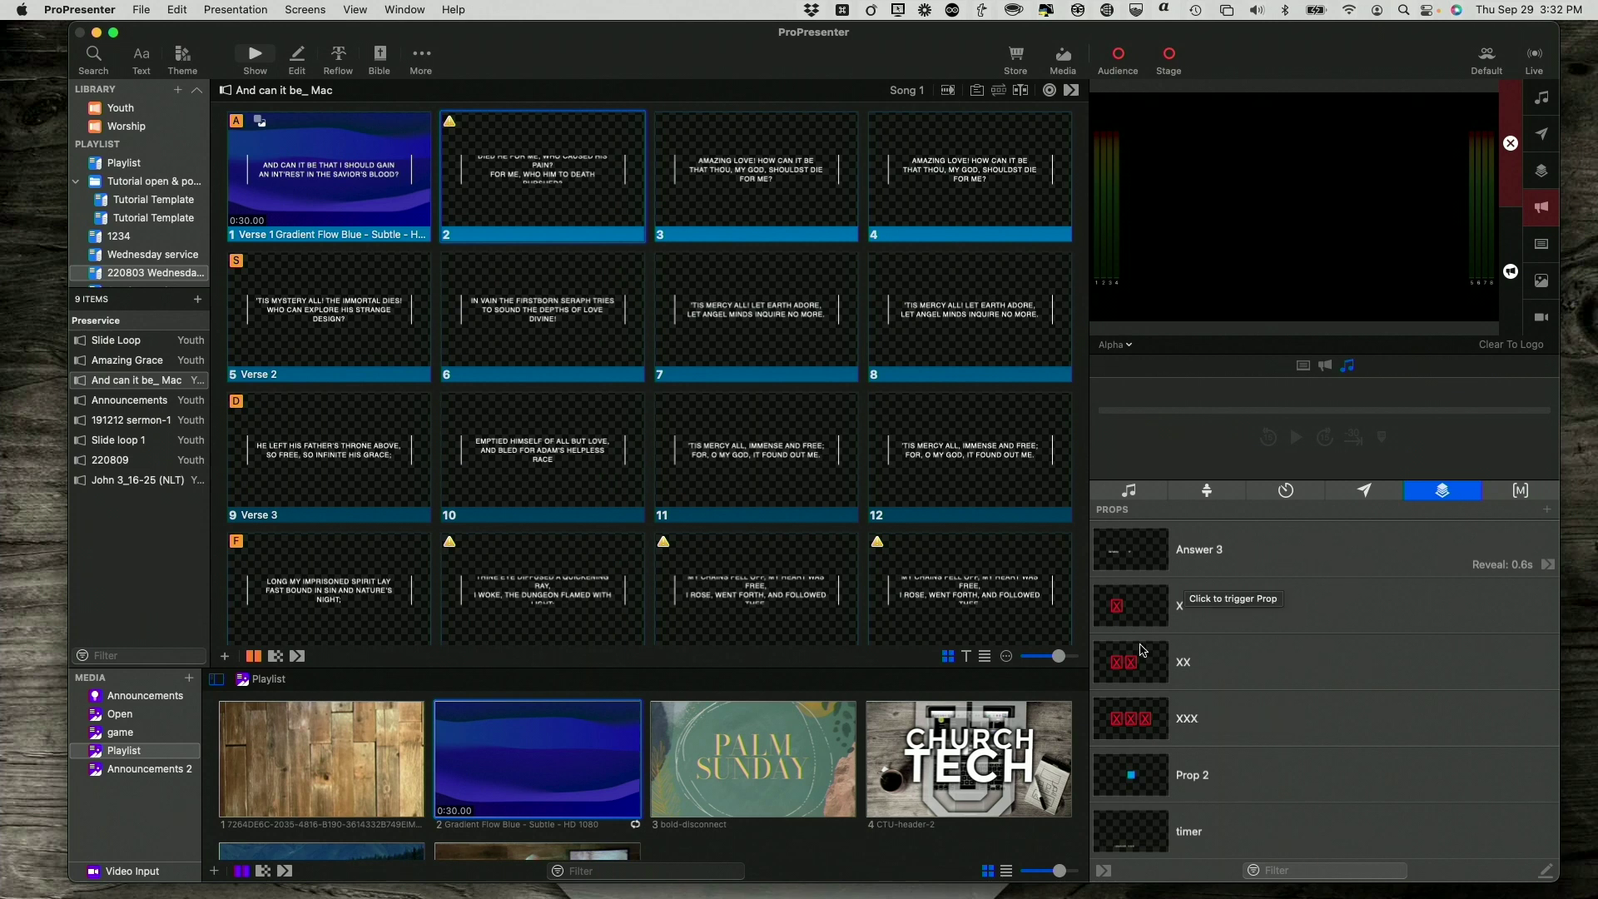
- Switch the lower-right live panel from Props to Macros, listing set toggle, blackout and Cut
click(1522, 492)
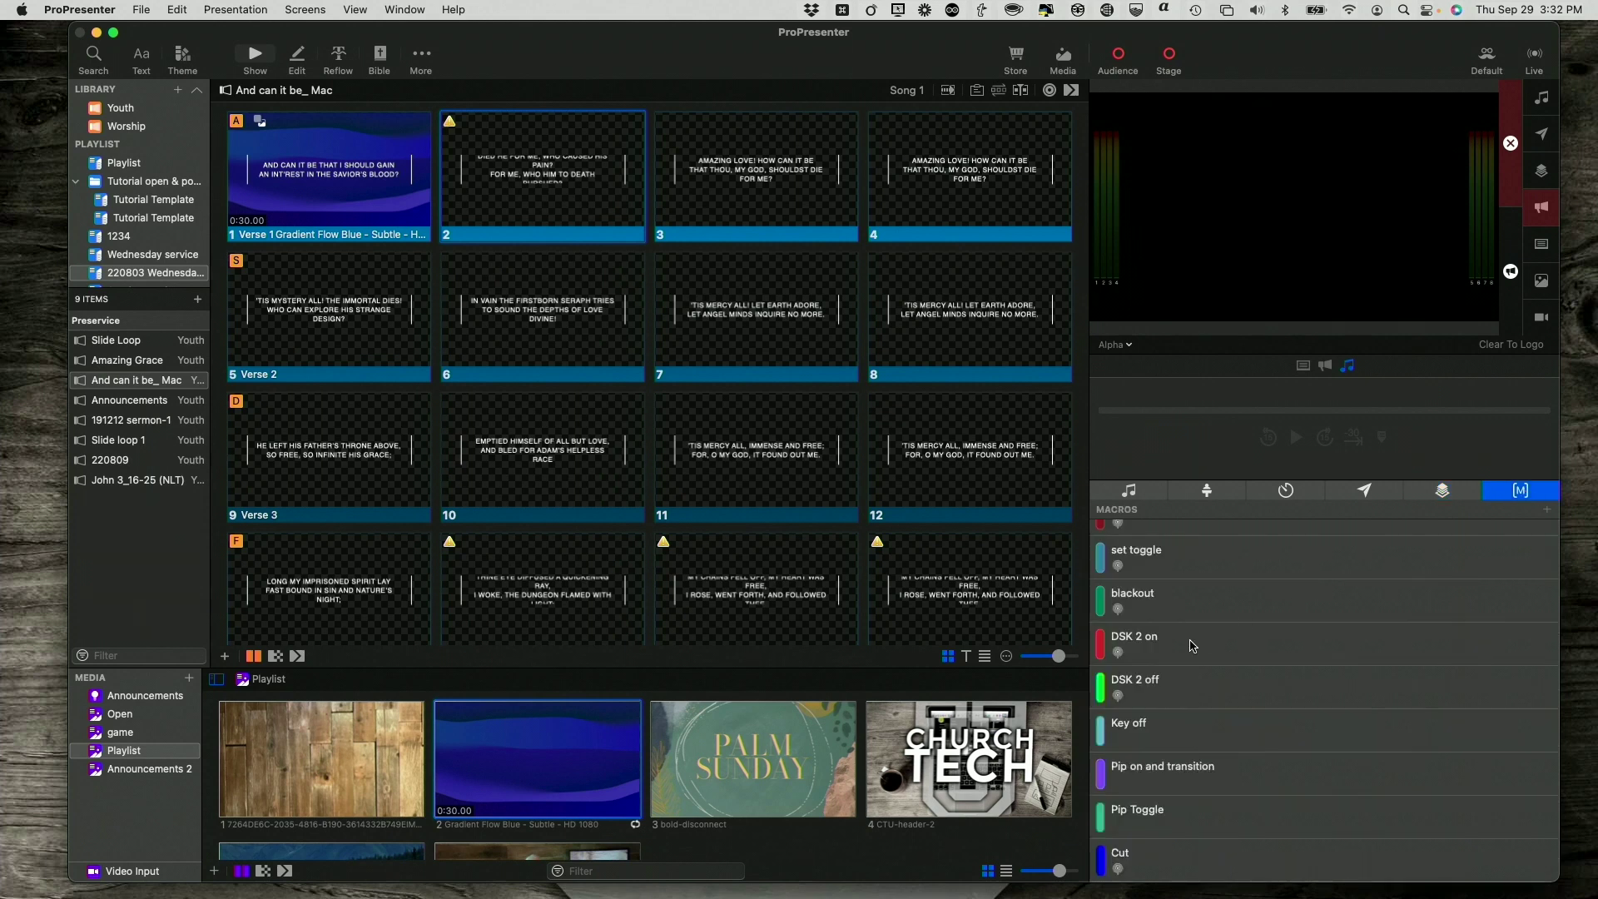